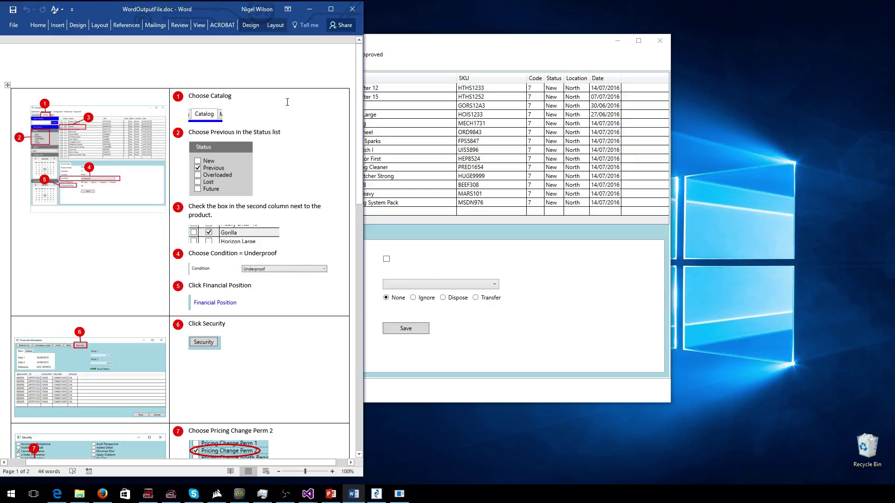
Put the Word guide away and look at the PowerPoint version of the published guide, PPTOutputFile.pptx.
{"action": "left_click", "coordinate": [308, 10]}
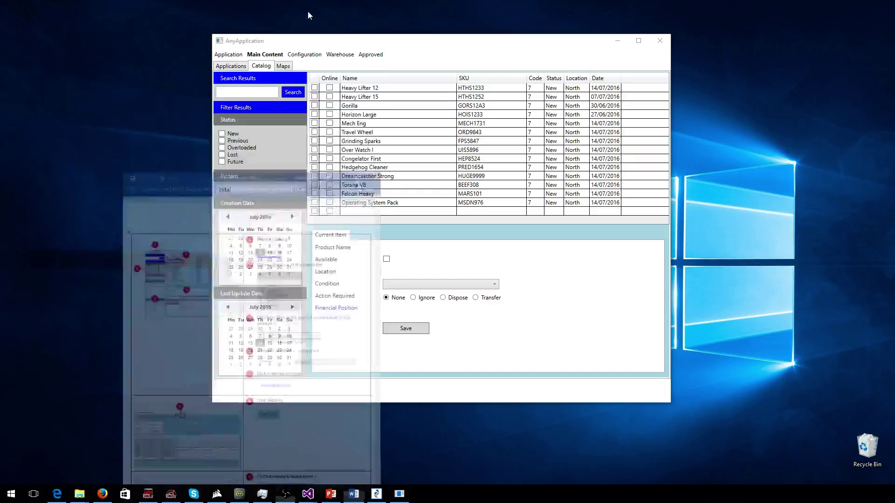
{"action": "left_click", "coordinate": [331, 495]}
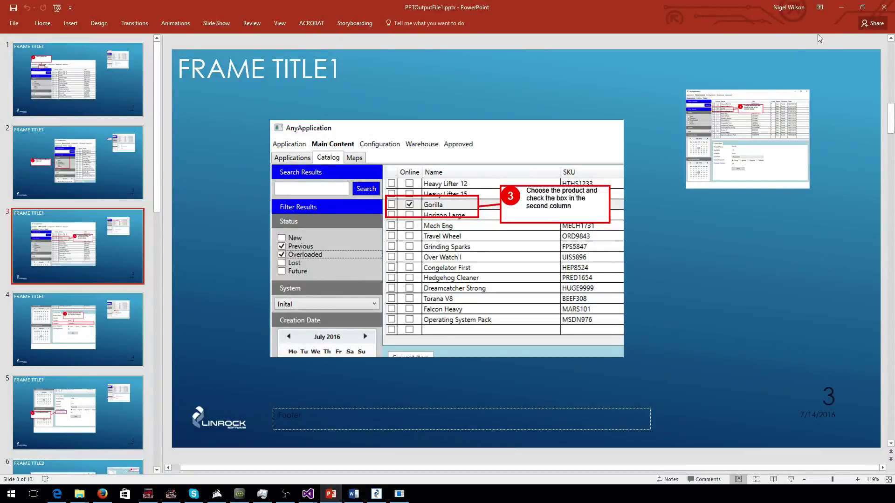
{"action": "left_click", "coordinate": [842, 10]}
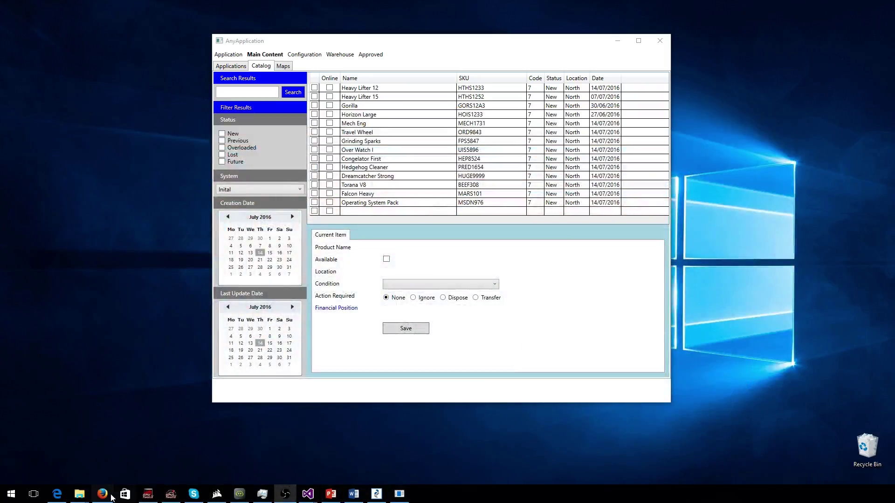
Switch to Firefox and go through the published Linrock Capito web guide from callout 2 to the Financial Information frame.
{"action": "left_click", "coordinate": [102, 495]}
{"action": "left_click", "coordinate": [564, 322]}
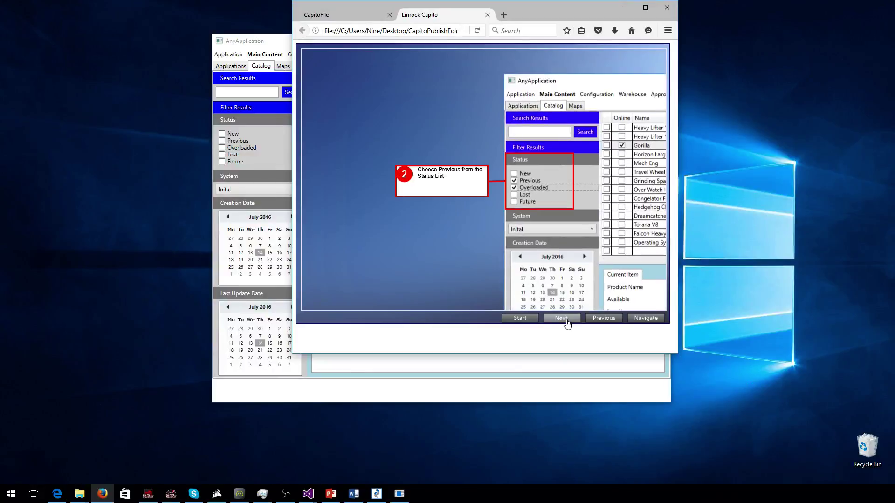
{"action": "left_click", "coordinate": [567, 320]}
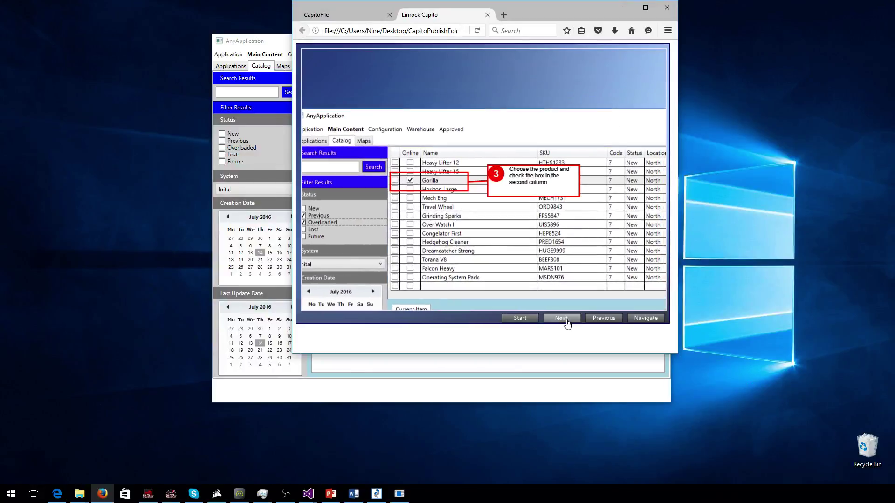
{"action": "left_click", "coordinate": [562, 320]}
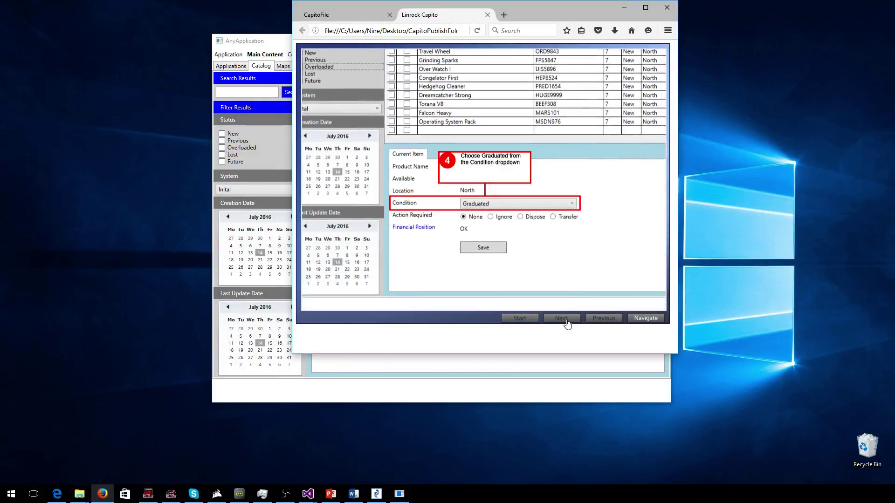
{"action": "left_click", "coordinate": [567, 321]}
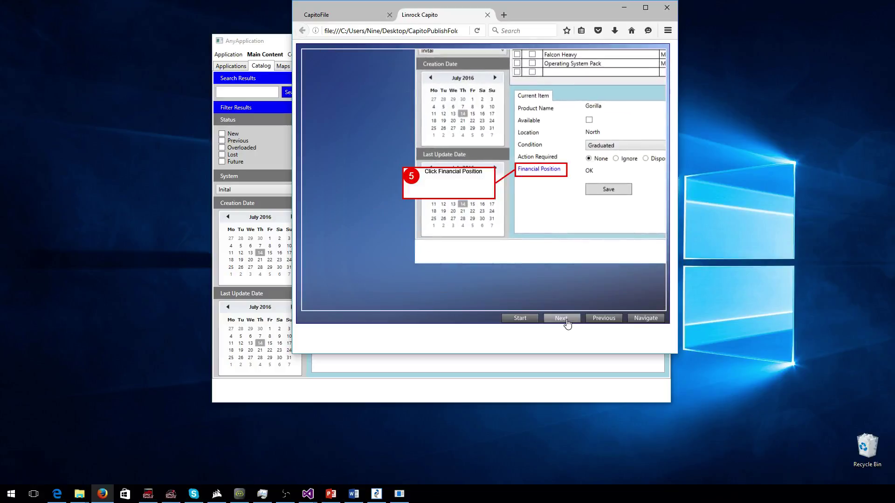
{"action": "left_click", "coordinate": [565, 321]}
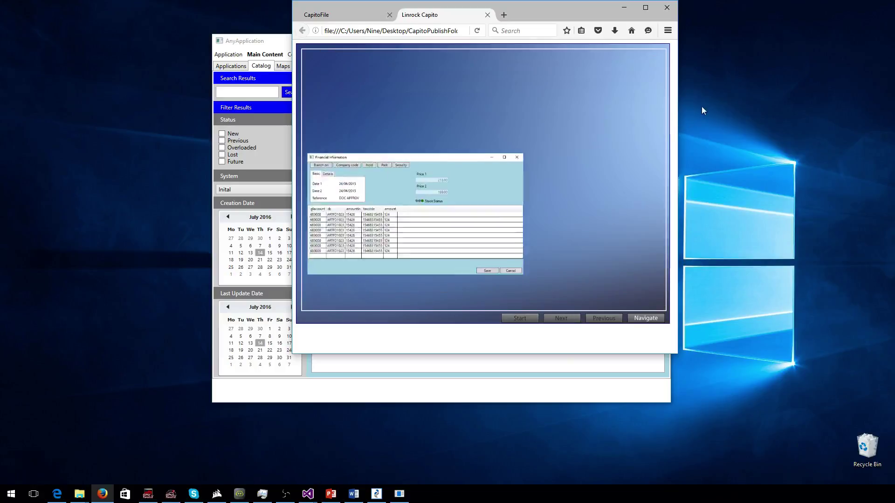
{"action": "left_click", "coordinate": [627, 7]}
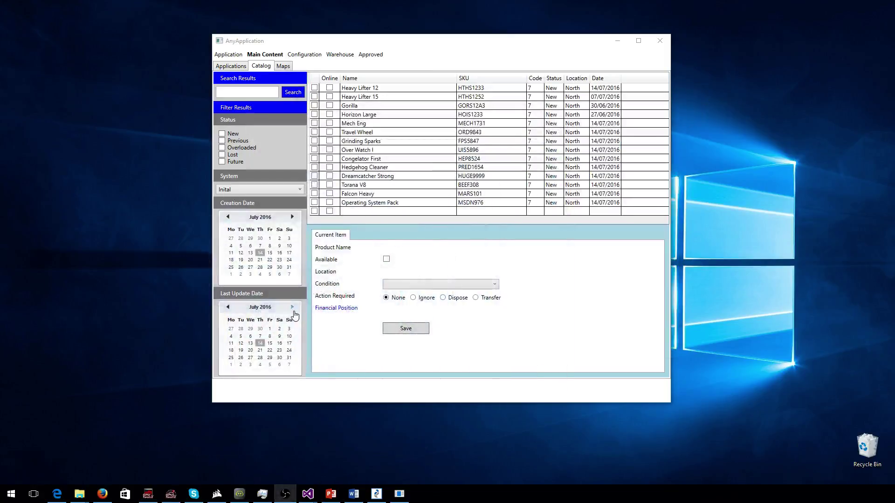
Switch to Linrock Capito, start recording images for new frames, and return to AnyApplication.
{"action": "left_click", "coordinate": [377, 494]}
{"action": "left_click", "coordinate": [17, 37]}
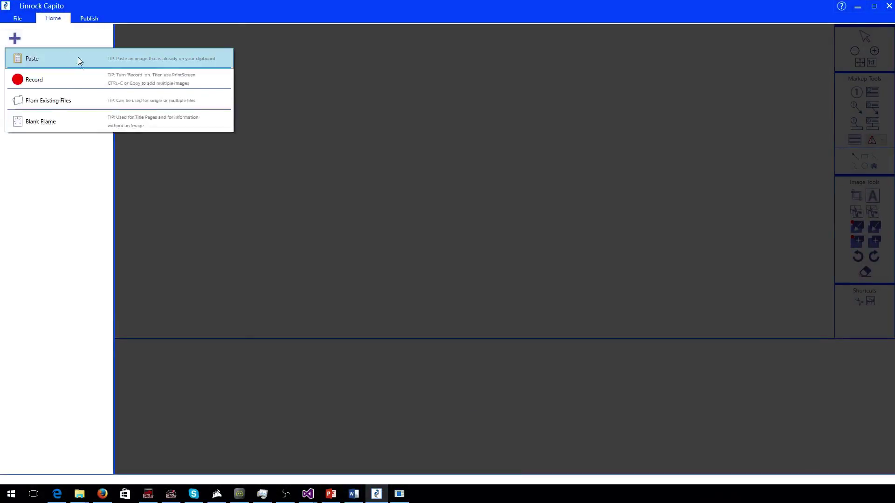
{"action": "left_click", "coordinate": [85, 82]}
{"action": "left_click", "coordinate": [858, 5]}
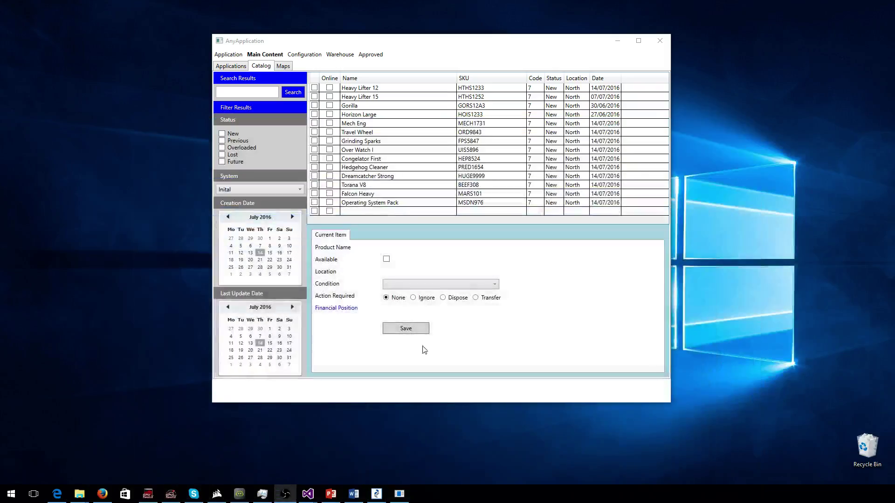
Filter the catalog by Previous status, then mark Horizon Large as online with its condition set to Underproof.
{"action": "left_click", "coordinate": [223, 141]}
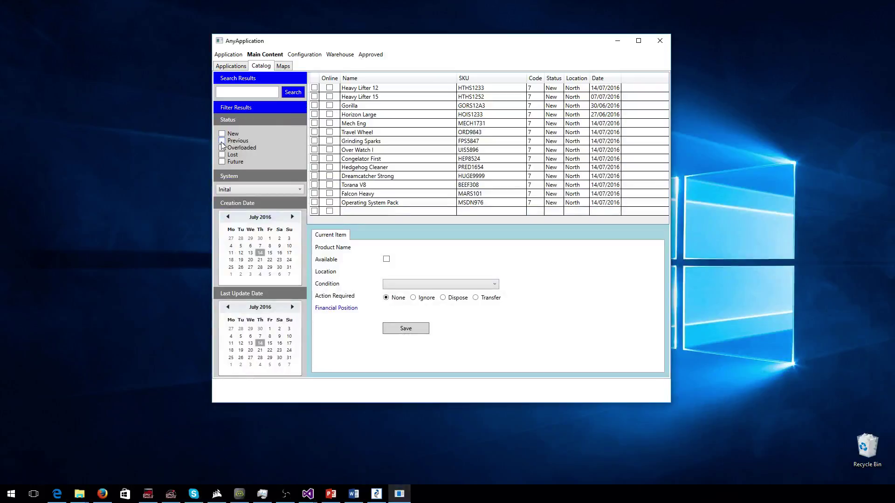
{"action": "left_click", "coordinate": [330, 115]}
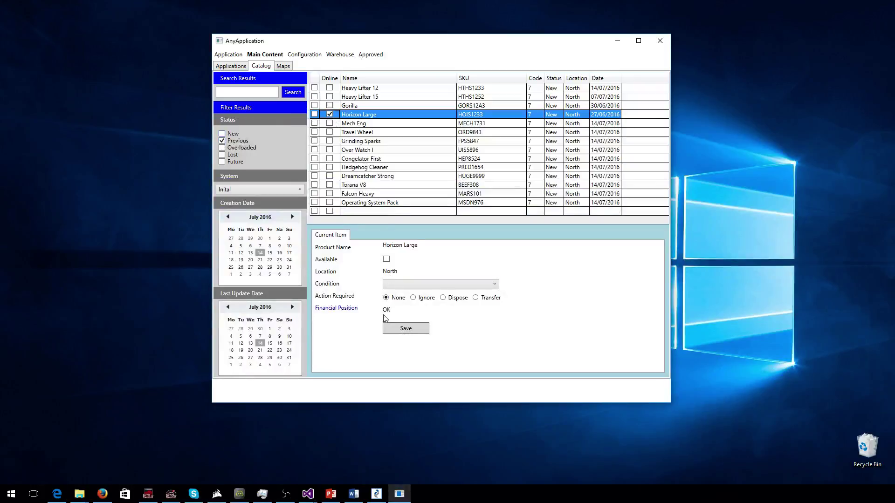
{"action": "left_click", "coordinate": [415, 284]}
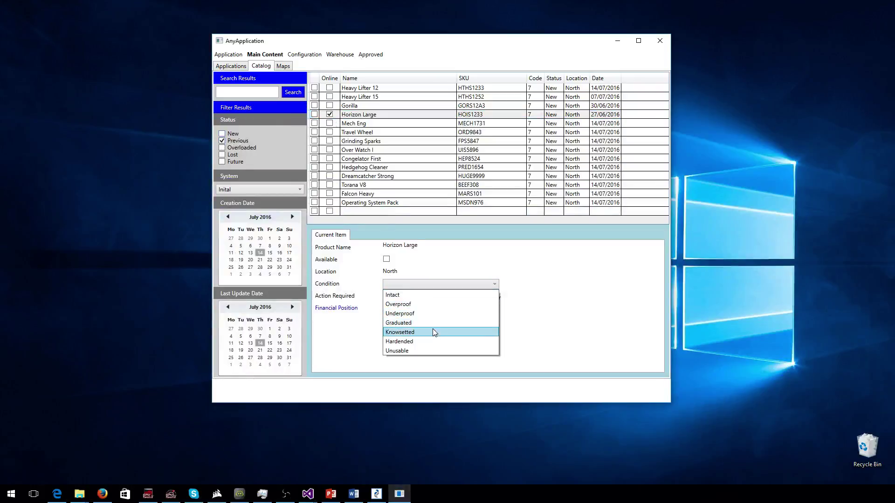
{"action": "left_click", "coordinate": [437, 314]}
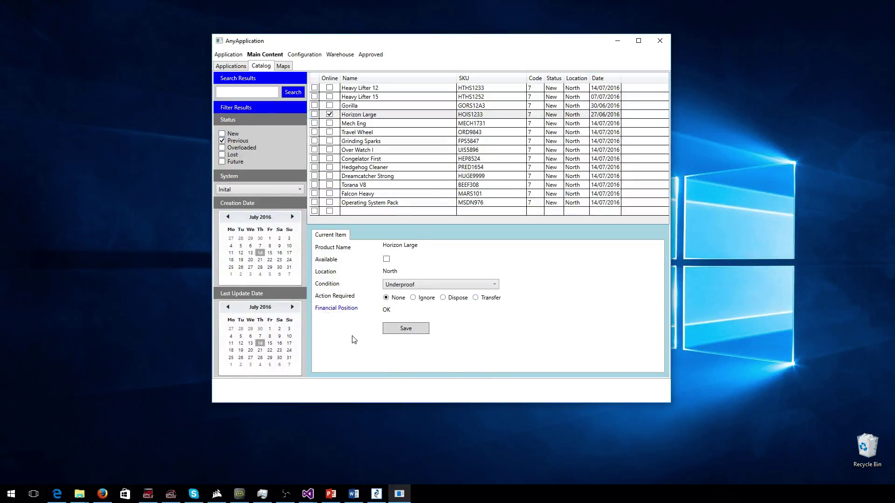
Capture the AnyApplication window as a frame and check the recorded image in Linrock Capito.
{"action": "key", "text": "Tab"}
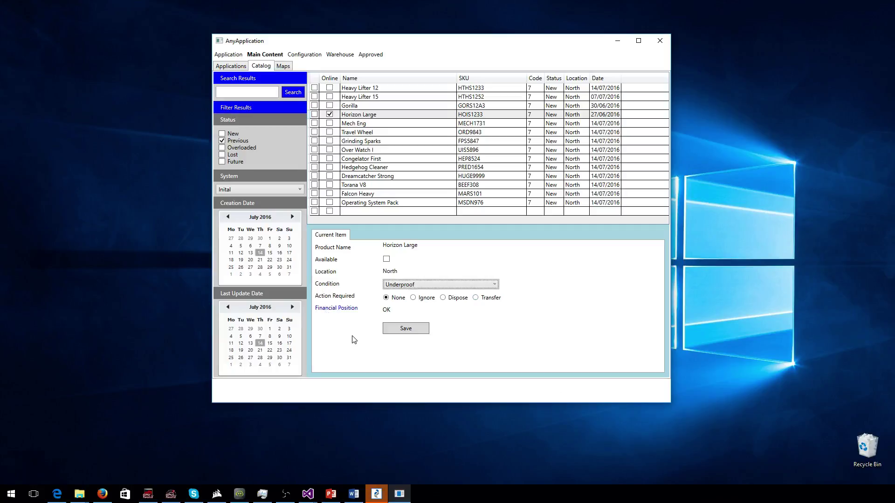
{"action": "left_click", "coordinate": [376, 494]}
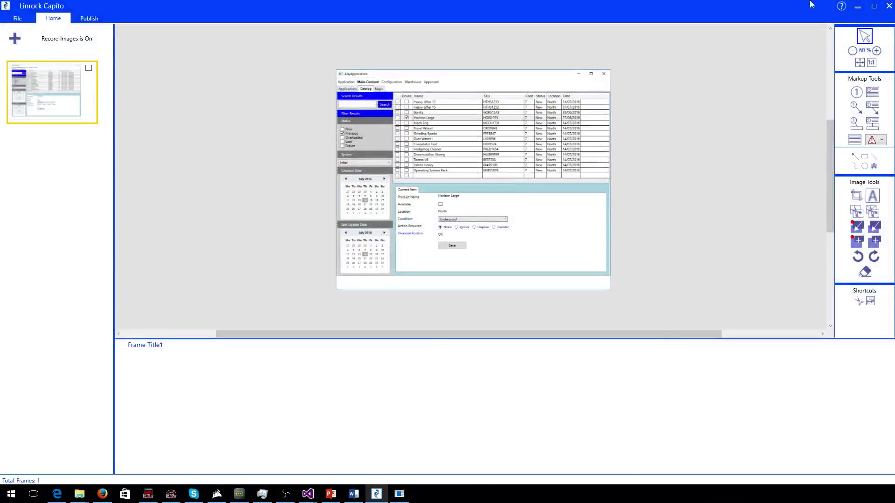
{"action": "left_click", "coordinate": [857, 7]}
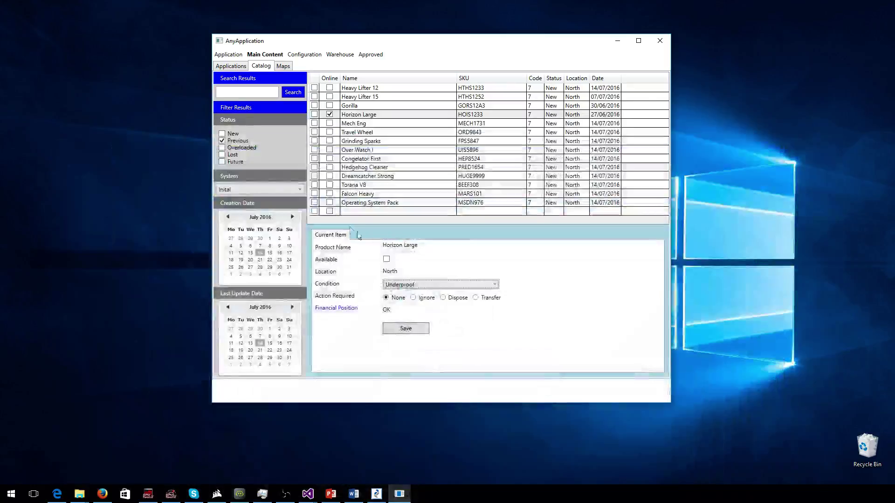
Open the financial information for Horizon Large over the main window and bring up its security settings.
{"action": "left_click", "coordinate": [344, 311]}
{"action": "left_click_drag", "start_coordinate": [292, 71], "coordinate": [460, 93]}
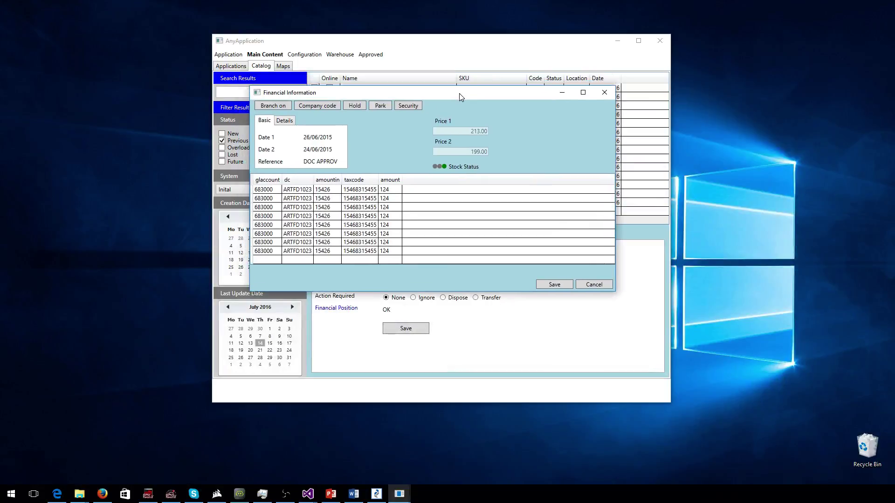
{"action": "left_click", "coordinate": [414, 106]}
Enable Pricing Change Perm 1 and Pricing Change Perm 2 in the security settings and save the changes.
{"action": "left_click", "coordinate": [82, 130]}
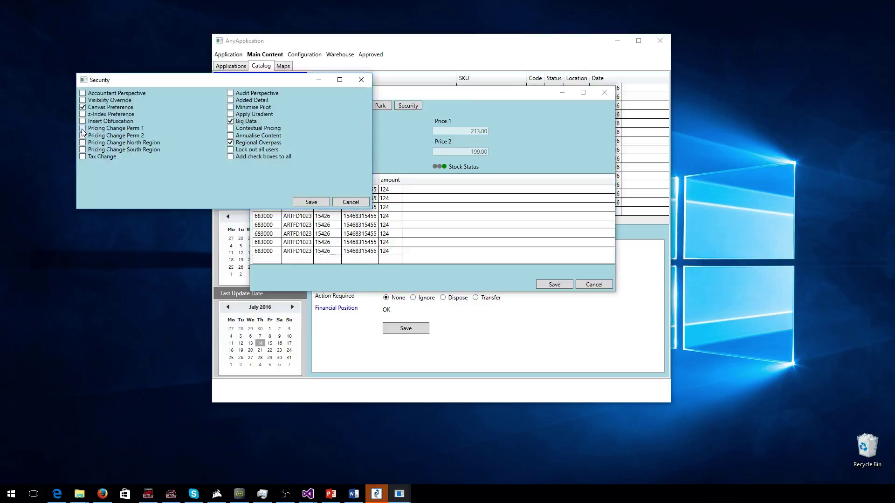
{"action": "left_click", "coordinate": [83, 136]}
{"action": "left_click_drag", "start_coordinate": [241, 80], "coordinate": [419, 172]}
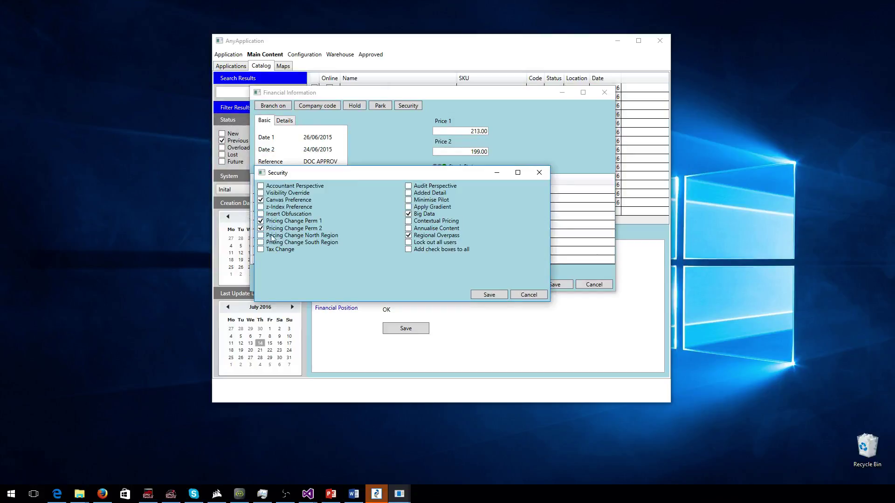
{"action": "left_click", "coordinate": [347, 226]}
{"action": "left_click", "coordinate": [489, 295]}
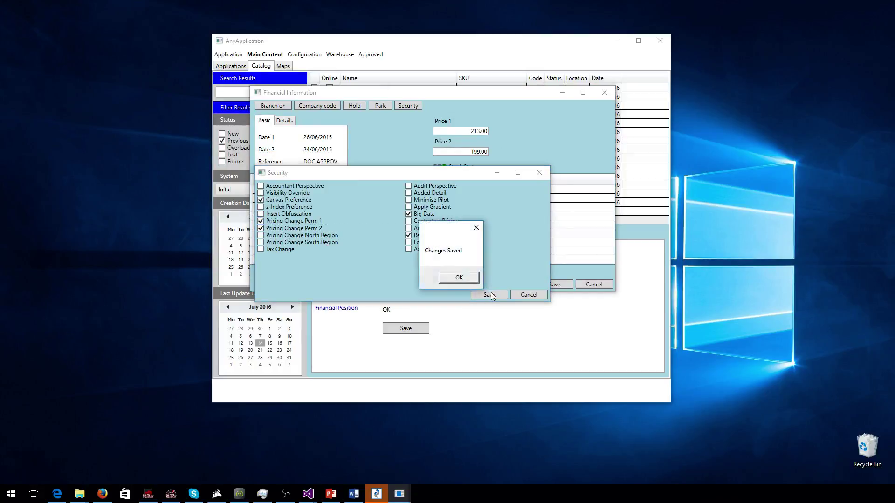
{"action": "left_click", "coordinate": [459, 279]}
Set Price 1 to 250.00 in the financial information and save the change.
{"action": "left_click_drag", "start_coordinate": [470, 131], "coordinate": [502, 130]}
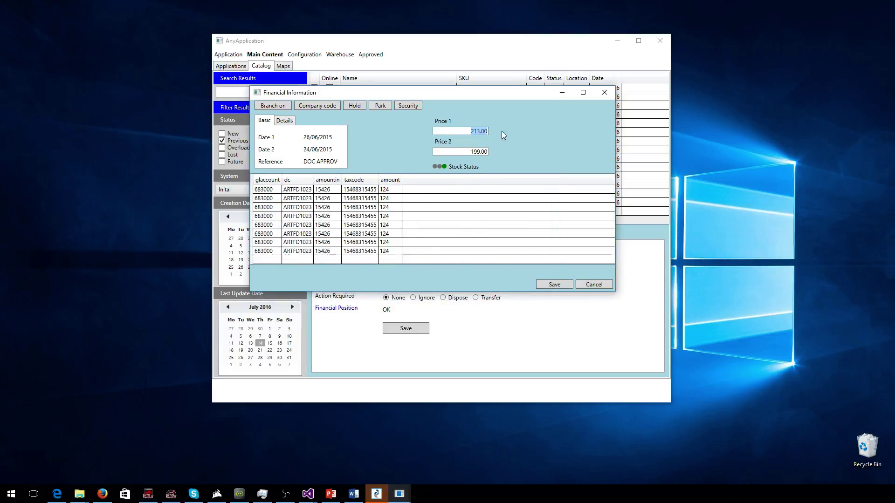
{"action": "type", "text": "250.00"}
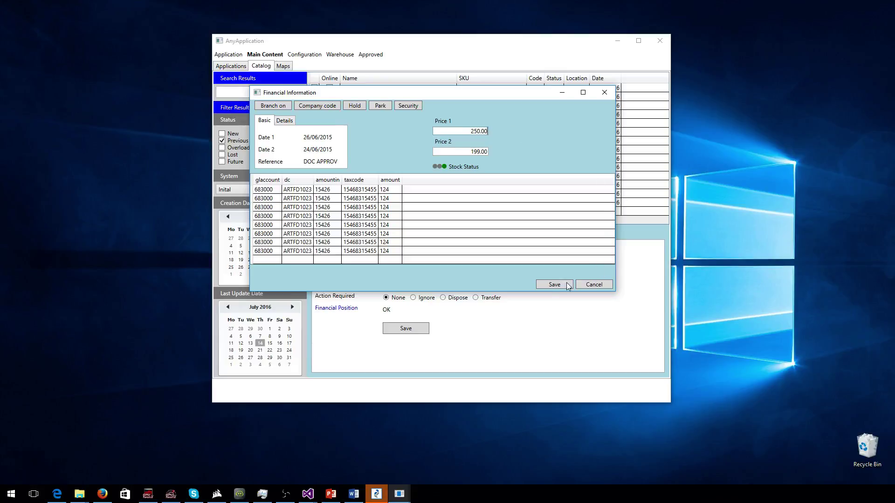
{"action": "left_click", "coordinate": [552, 285]}
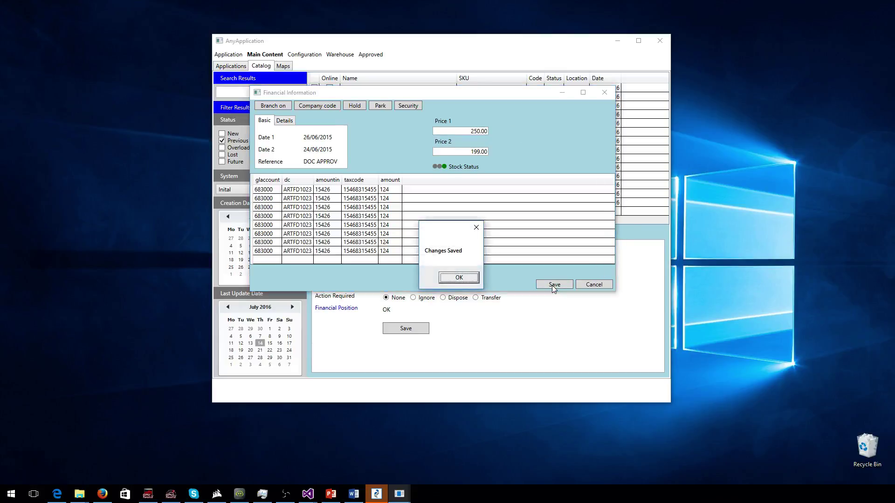
{"action": "left_click", "coordinate": [466, 278]}
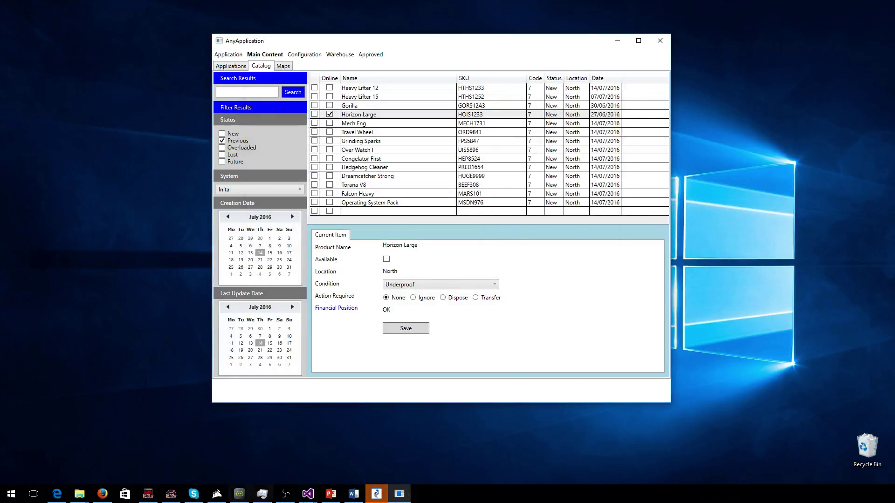
Switch to Linrock Capito and look through the first four recorded frames.
{"action": "left_click", "coordinate": [376, 494]}
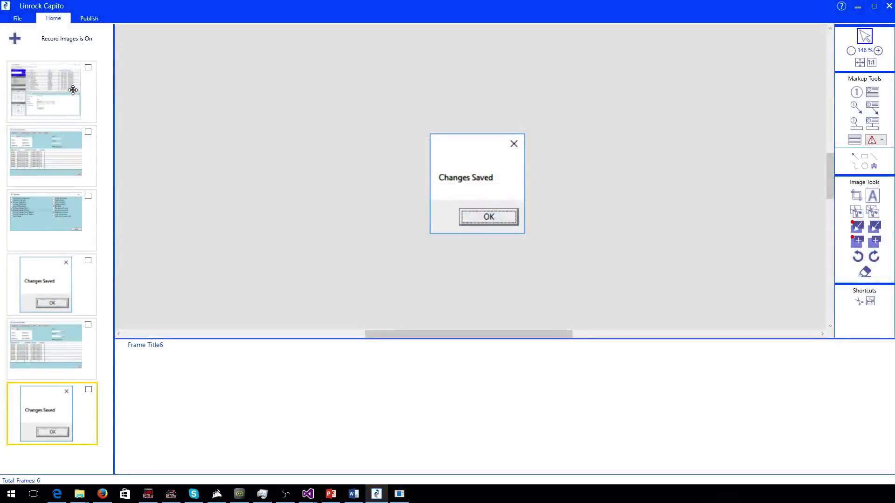
{"action": "left_click", "coordinate": [73, 90]}
{"action": "left_click", "coordinate": [67, 146]}
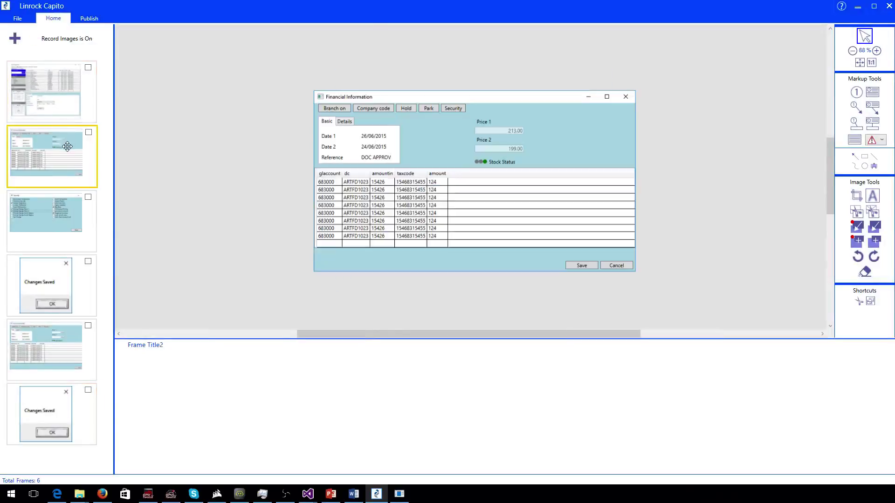
{"action": "left_click", "coordinate": [59, 200]}
{"action": "left_click", "coordinate": [48, 268]}
On the first frame at 100% zoom, add numbered text callouts with boxes around the Status list and the Horizon Large row.
{"action": "left_click", "coordinate": [58, 93]}
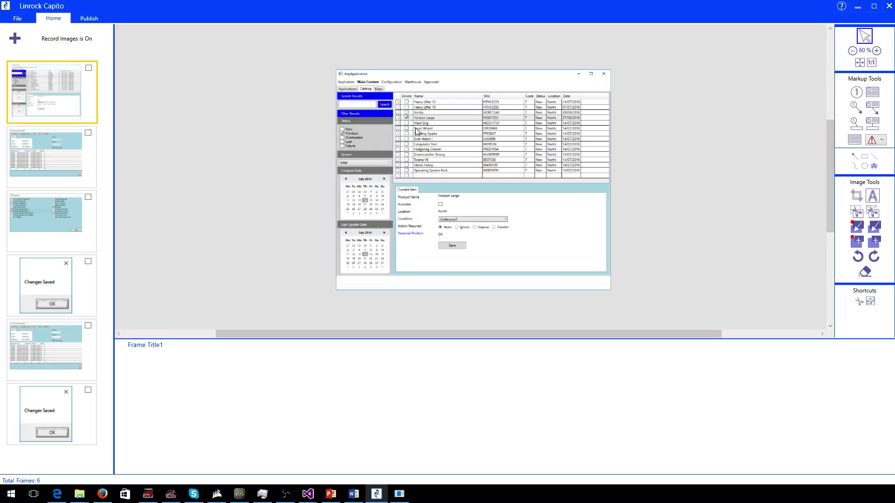
{"action": "left_click", "coordinate": [871, 62]}
{"action": "left_click_drag", "start_coordinate": [377, 334], "coordinate": [339, 336]}
{"action": "scroll", "coordinate": [410, 262], "scroll_direction": "down", "scroll_amount": 1}
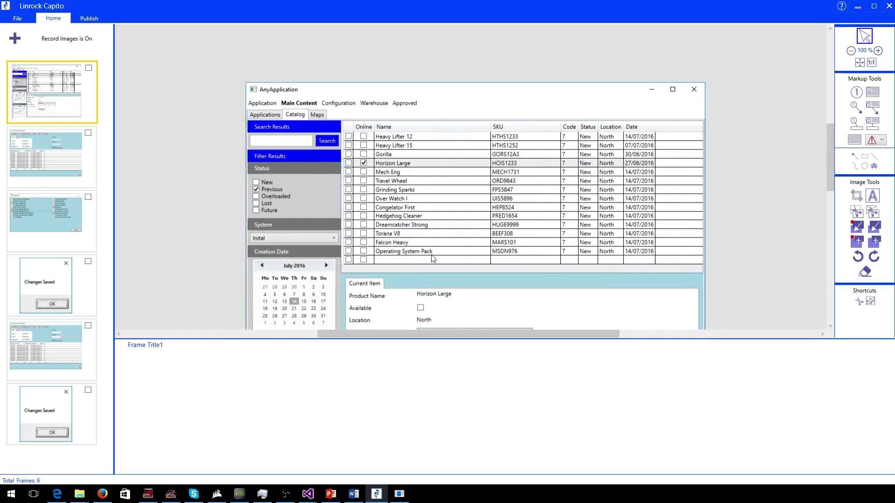
{"action": "left_click", "coordinate": [872, 123]}
{"action": "left_click_drag", "start_coordinate": [250, 175], "coordinate": [312, 218]}
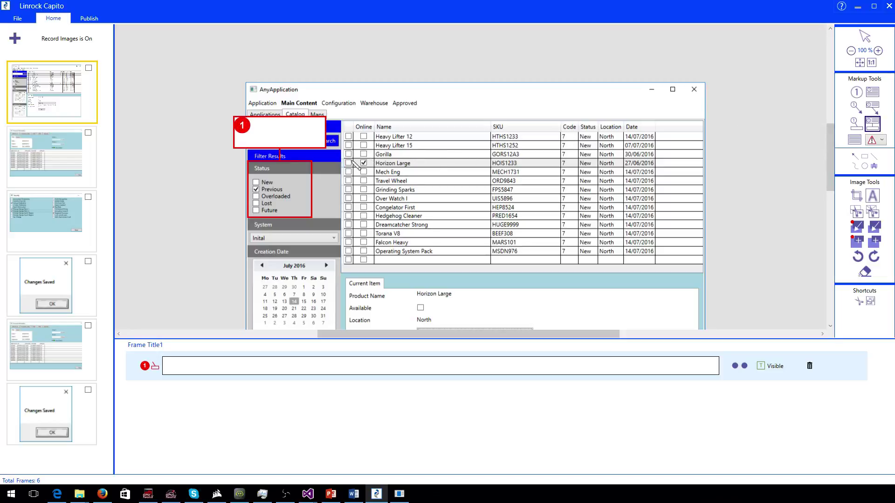
{"action": "mouse_move", "coordinate": [345, 153]}
{"action": "left_mouse_down"}
{"action": "mouse_move", "coordinate": [428, 165]}
{"action": "mouse_move", "coordinate": [432, 176]}
{"action": "left_mouse_up"}
Add a third numbered text callout with a box around the Condition field on the first frame.
{"action": "scroll", "coordinate": [634, 178], "scroll_direction": "down", "scroll_amount": 1}
{"action": "scroll", "coordinate": [634, 179], "scroll_direction": "down", "scroll_amount": 1}
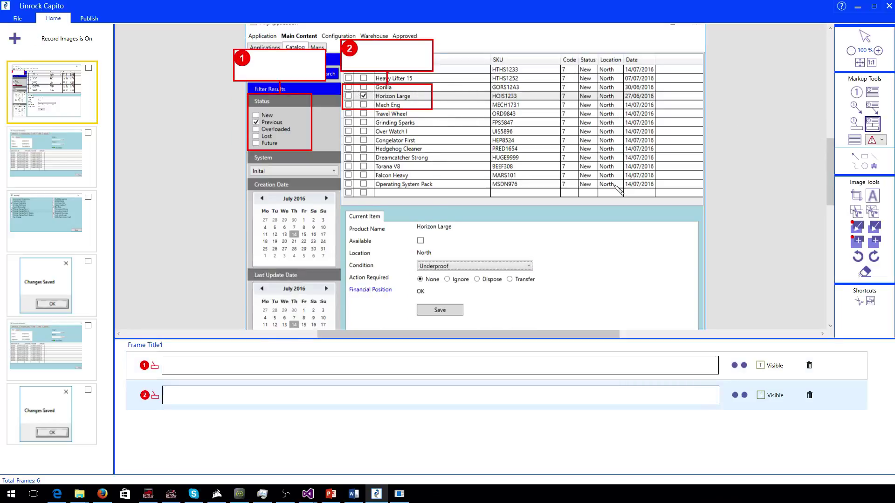
{"action": "scroll", "coordinate": [533, 239], "scroll_direction": "down", "scroll_amount": 1}
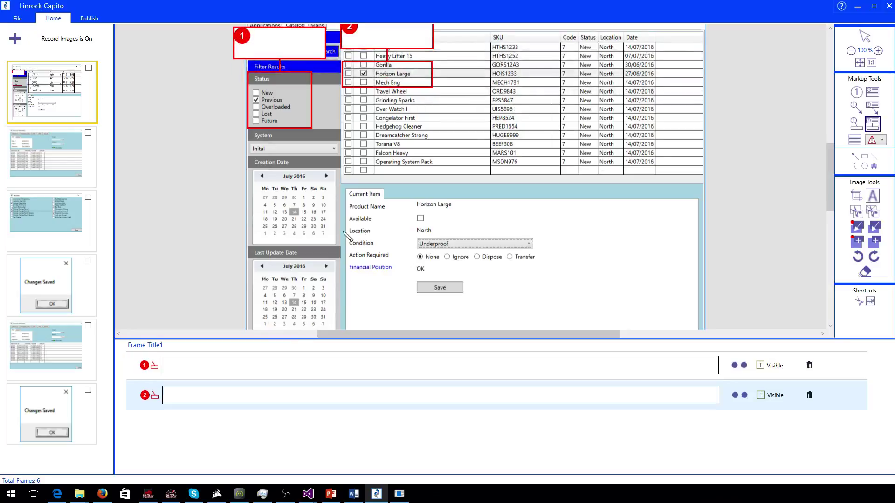
{"action": "left_click", "coordinate": [540, 254]}
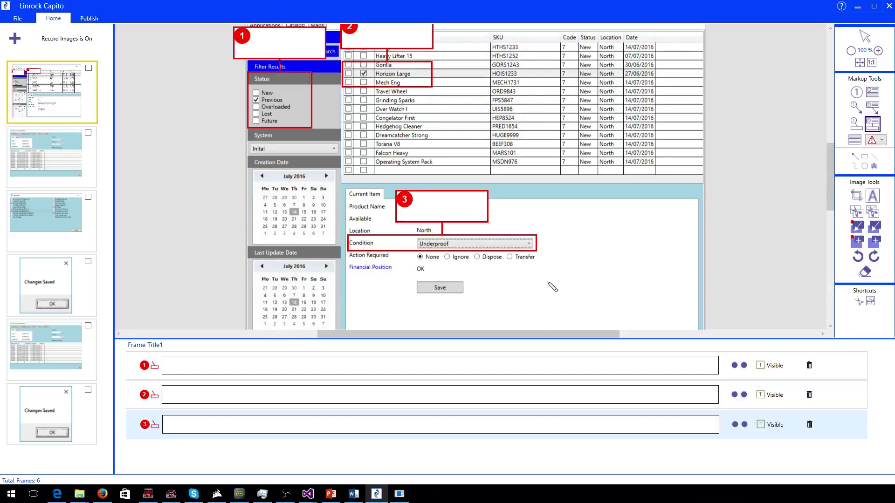
{"action": "scroll", "coordinate": [557, 280], "scroll_direction": "up", "scroll_amount": 3}
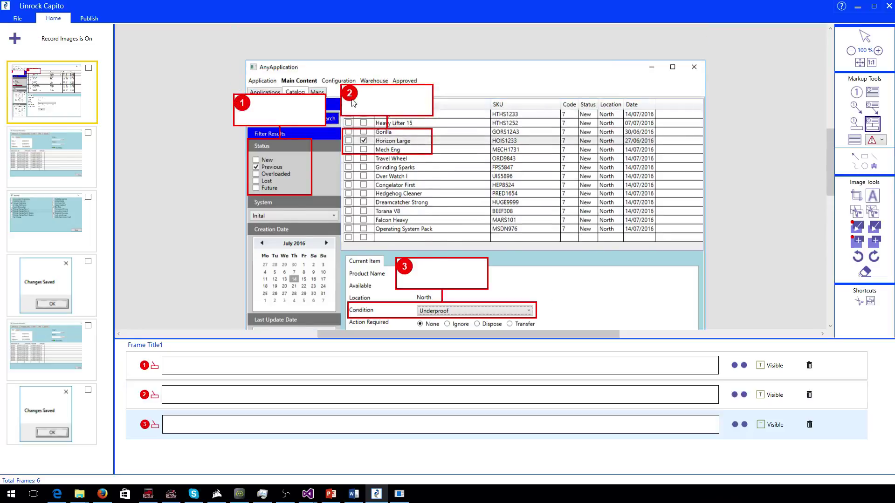
Move callout 2 beside the Horizon Large row and callout 1 outside the window, then enter "Choose Previous from the Status List" in callout 1.
{"action": "left_click_drag", "start_coordinate": [346, 100], "coordinate": [469, 152]}
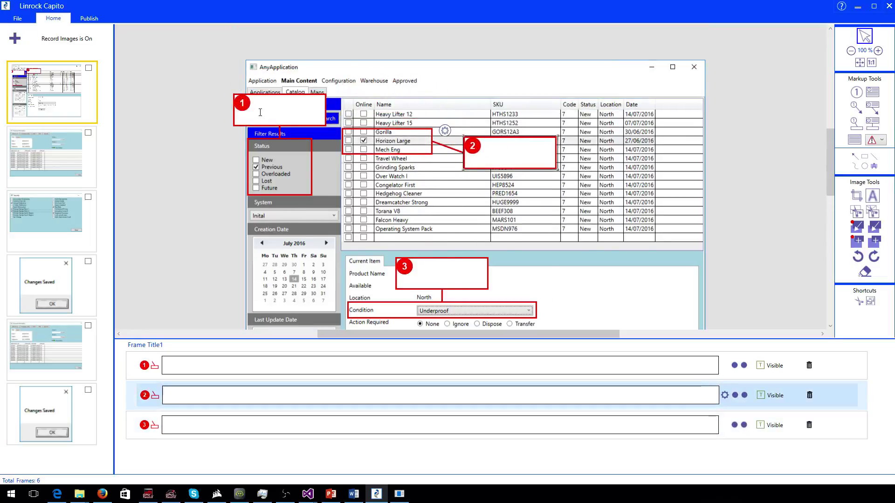
{"action": "left_click_drag", "start_coordinate": [245, 115], "coordinate": [154, 155]}
{"action": "left_click", "coordinate": [192, 151]}
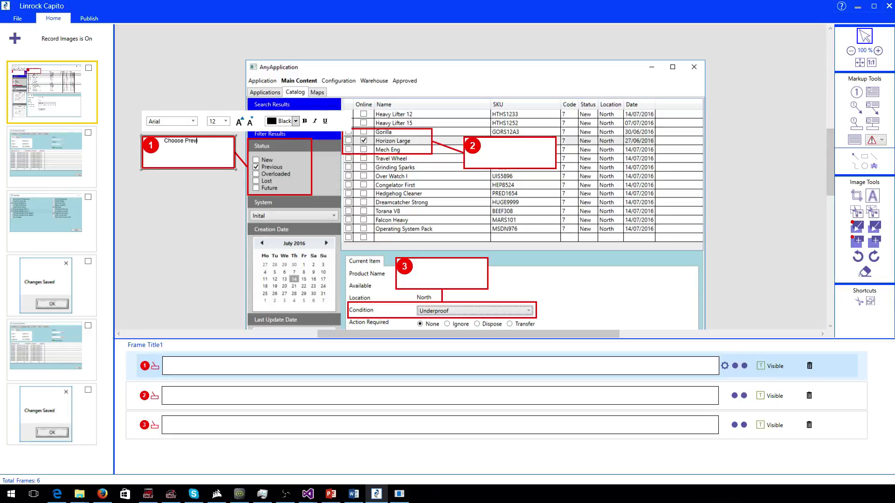
{"action": "type", "text": "from the Status List"}
Enter "Choose the product" as the text of callout 2.
{"action": "left_click", "coordinate": [523, 151]}
{"action": "type", "text": "Ch"}
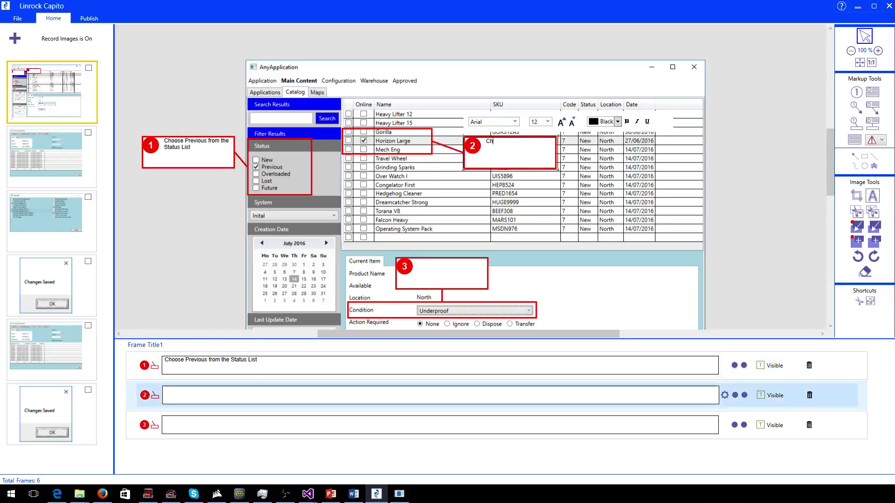
{"action": "type", "text": "oose the procut"}
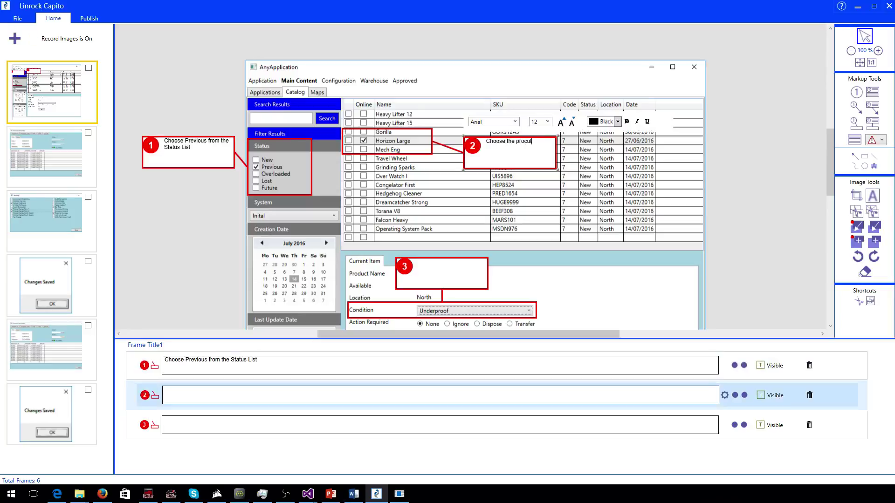
{"action": "key", "text": "BackSpace"}
{"action": "key", "text": "BackSpace"}
{"action": "type", "text": "duct"}
Enter "Choose Underproof from the dropdown list." as the text of callout 3 by the Condition field.
{"action": "left_click", "coordinate": [457, 269]}
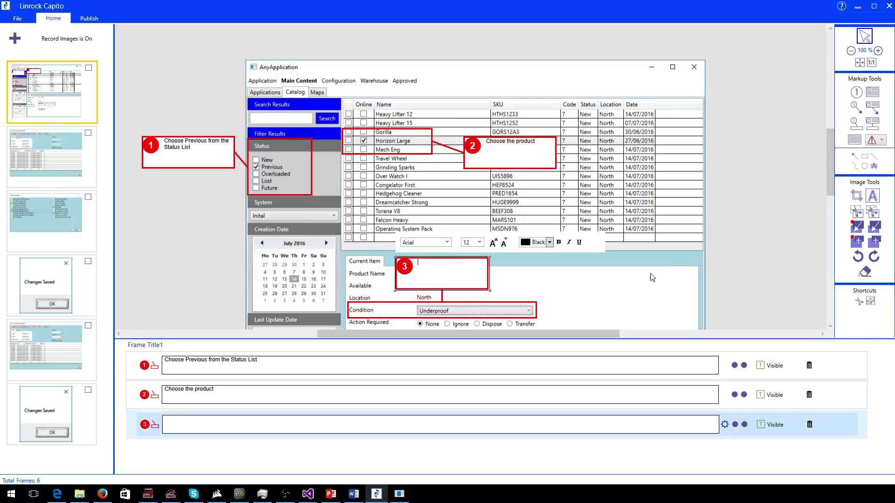
{"action": "scroll", "coordinate": [675, 259], "scroll_direction": "down", "scroll_amount": 1}
{"action": "type", "text": "Ch"}
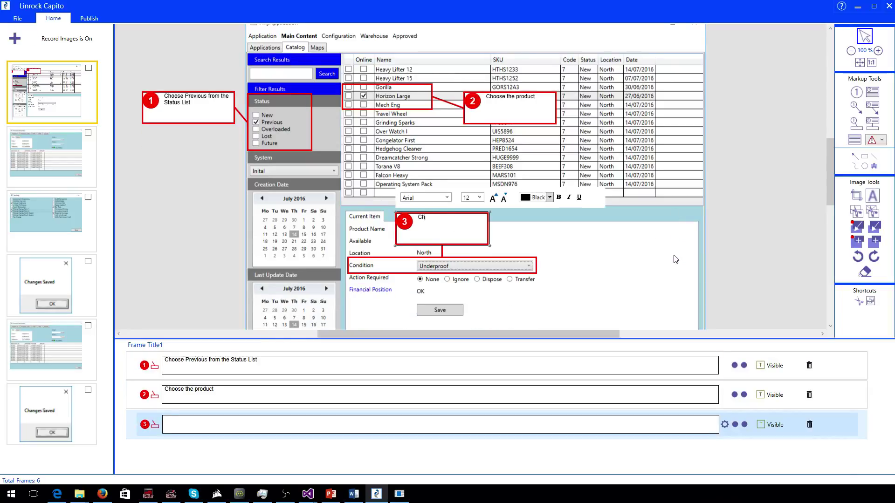
{"action": "type", "text": "osoe "}
{"action": "type", "text": "se Unde"}
{"action": "type", "text": "rproof from"}
{"action": "type", "text": " the dropdown"}
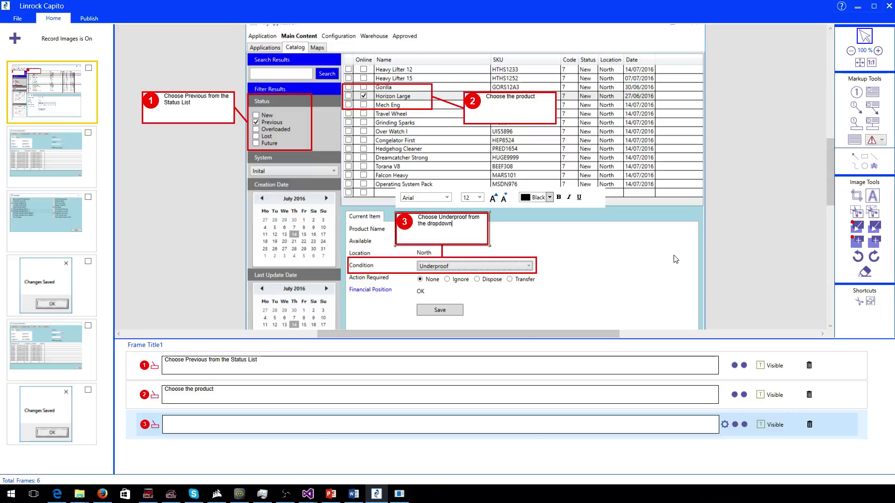
{"action": "type", "text": " list."}
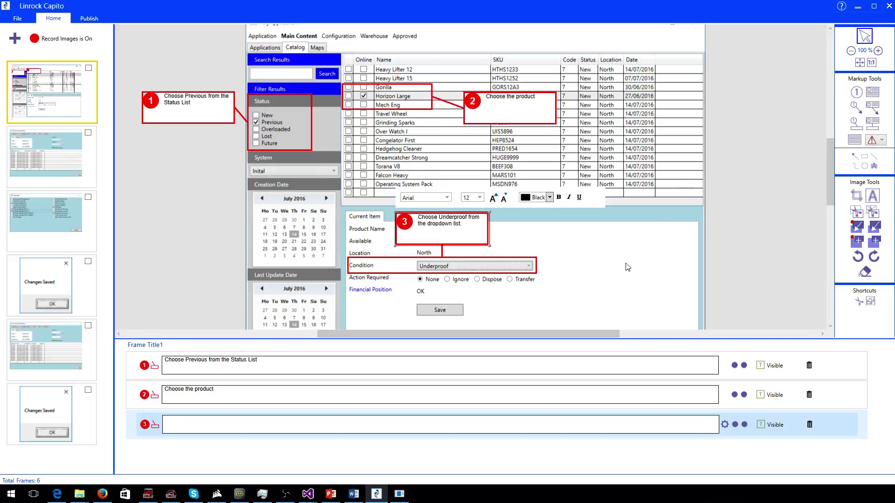
{"action": "scroll", "coordinate": [628, 267], "scroll_direction": "down", "scroll_amount": 1}
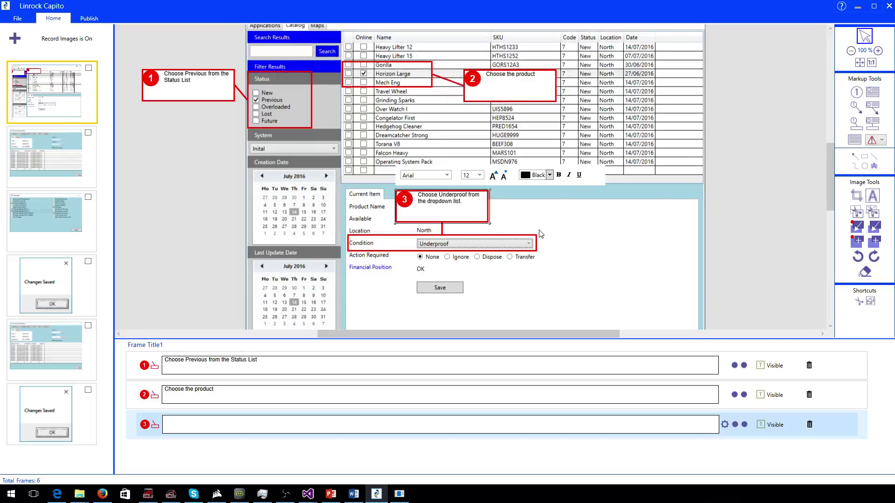
{"action": "left_click", "coordinate": [518, 270]}
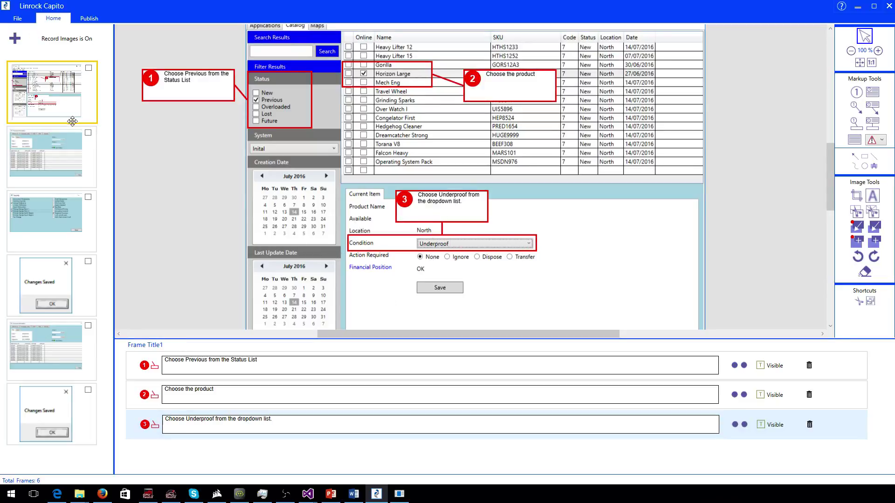
On the second frame, add a numbered text callout with an arrow pointing to the Price 1 value, reading "Change the price?".
{"action": "left_click", "coordinate": [73, 168]}
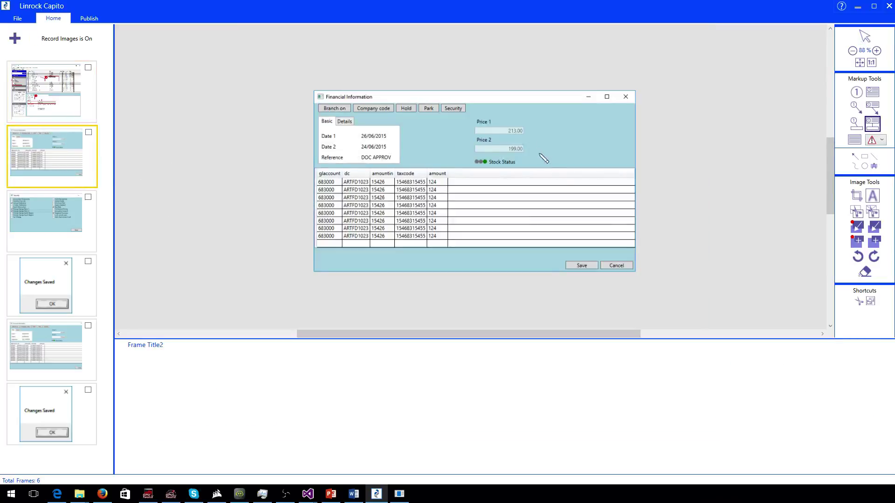
{"action": "left_click", "coordinate": [872, 108]}
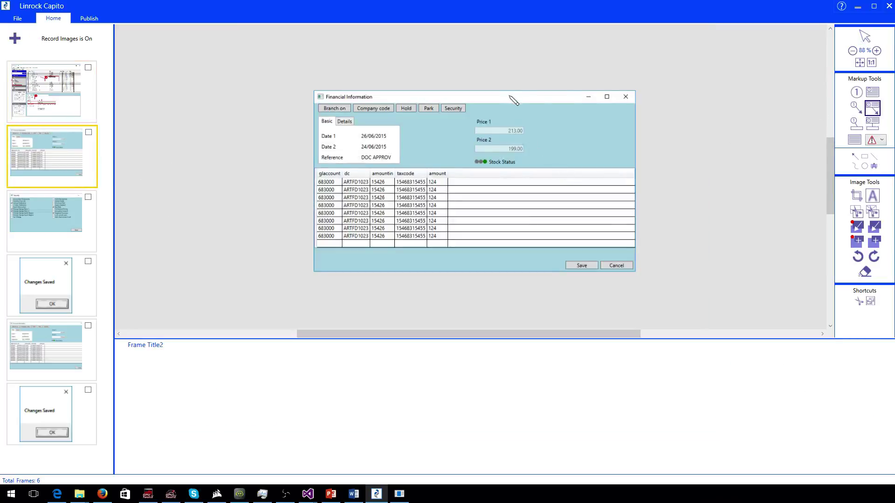
{"action": "left_click_drag", "start_coordinate": [600, 132], "coordinate": [525, 131]}
{"action": "left_click", "coordinate": [588, 128]}
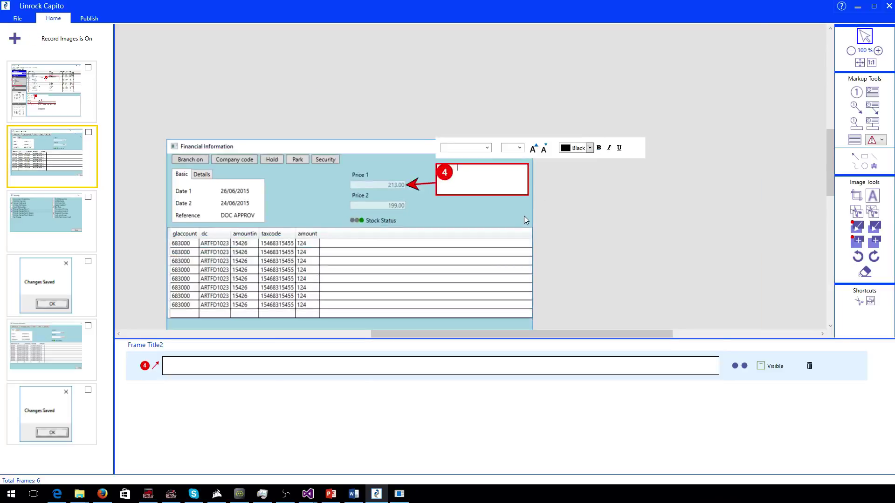
{"action": "type", "text": "Change the price?"}
{"action": "left_click", "coordinate": [56, 220]}
{"action": "left_click", "coordinate": [75, 153]}
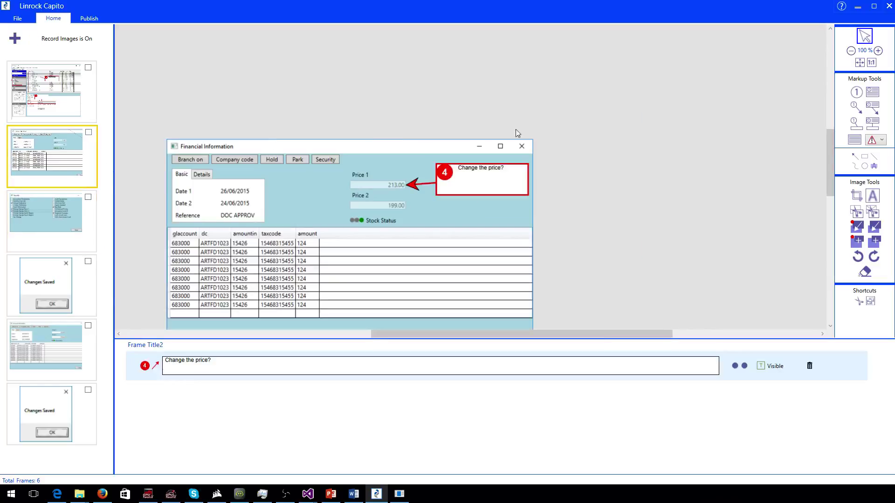
Add a numbered text callout with a box around the Security button on the second frame, with text starting "Click".
{"action": "left_click", "coordinate": [872, 124]}
{"action": "left_click_drag", "start_coordinate": [311, 154], "coordinate": [342, 165]}
{"action": "left_click", "coordinate": [332, 124]}
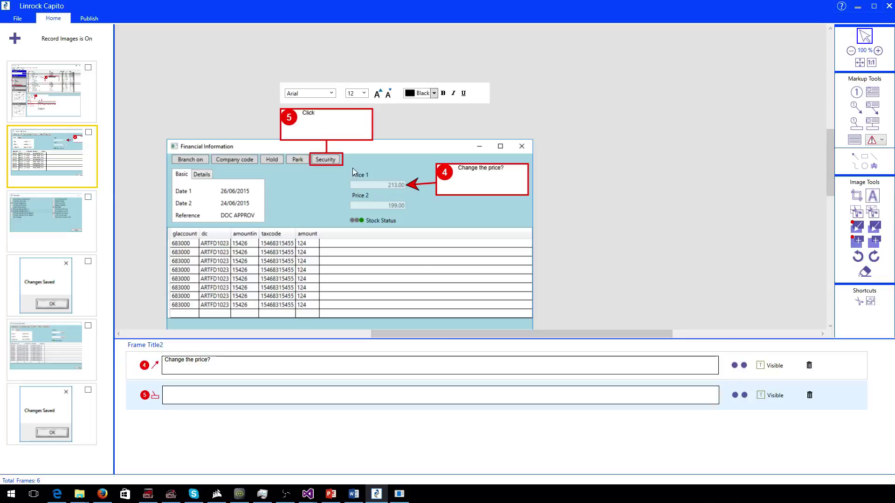
On the third frame, add a boxed text callout around Pricing Change Perm 1 and 2 reading "Check boxes and shown".
{"action": "left_click", "coordinate": [70, 231]}
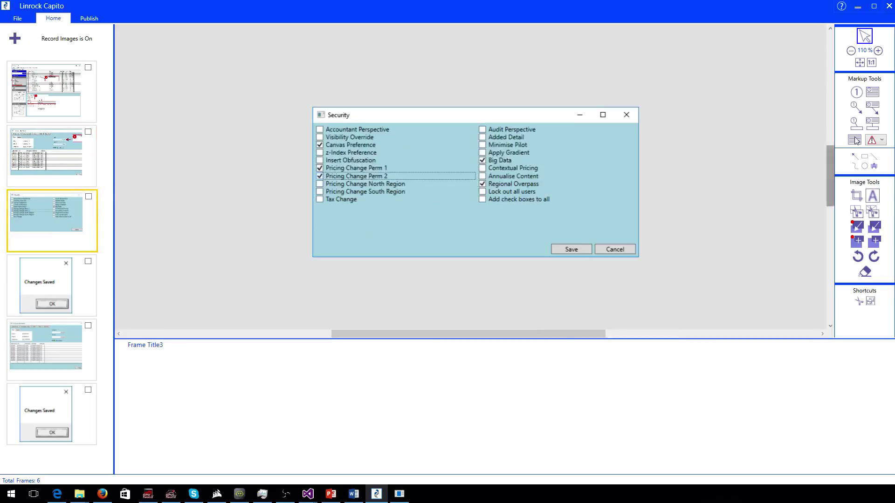
{"action": "left_click_drag", "start_coordinate": [309, 160], "coordinate": [409, 185]}
{"action": "left_click", "coordinate": [361, 124]}
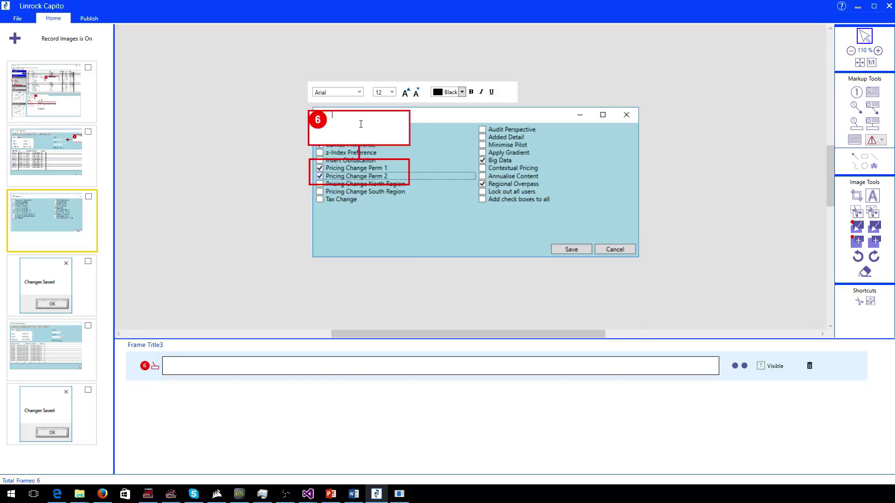
{"action": "type", "text": "Check boxes and shown"}
Add a numbered text callout with a box around the Save button on the third frame and edit its text.
{"action": "left_click", "coordinate": [876, 123]}
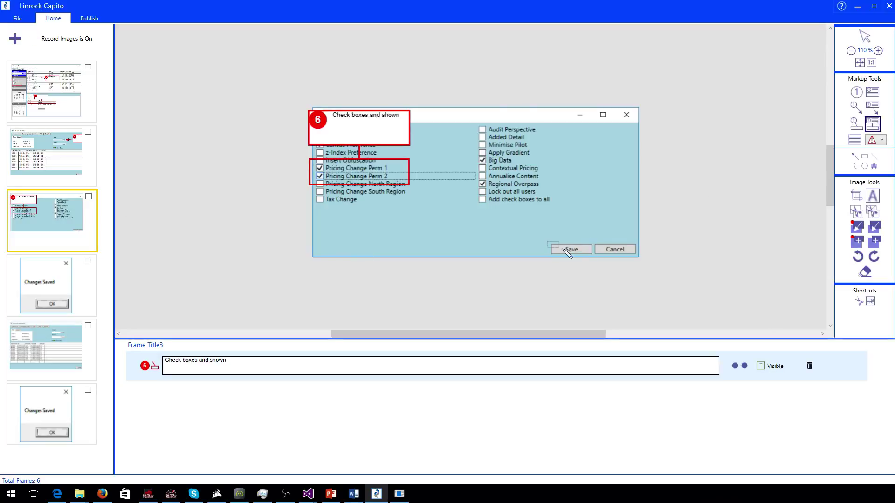
{"action": "left_click_drag", "start_coordinate": [594, 257], "coordinate": [595, 258]}
{"action": "left_click", "coordinate": [571, 221]}
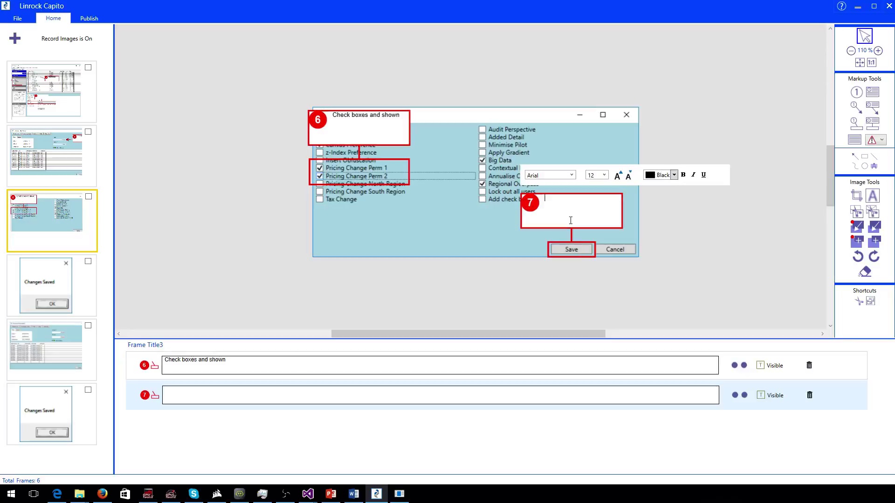
{"action": "key", "text": "BackSpace"}
{"action": "key", "text": "BackSpace"}
On the fourth frame, add a boxed text callout around the OK button, place its text box below the dialog and enter its text.
{"action": "left_click", "coordinate": [77, 282]}
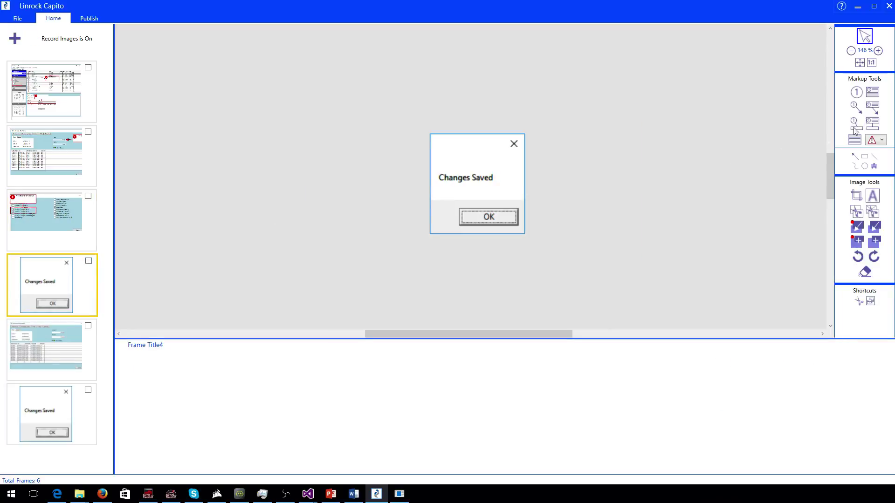
{"action": "left_click", "coordinate": [872, 124]}
{"action": "left_click_drag", "start_coordinate": [454, 204], "coordinate": [527, 233]}
{"action": "left_click_drag", "start_coordinate": [484, 163], "coordinate": [476, 274]}
{"action": "left_click", "coordinate": [537, 282]}
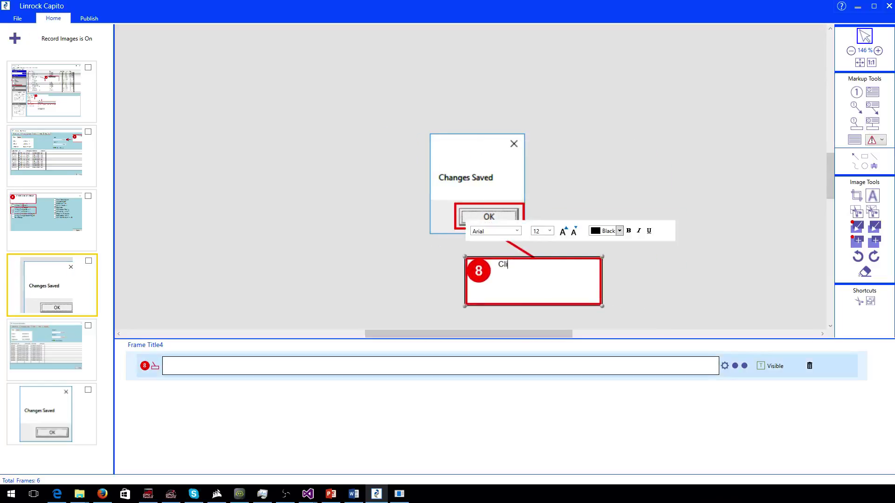
On the fifth frame, add a boxed text callout around the Price 1 field reading "Change the price as required".
{"action": "left_click", "coordinate": [51, 354]}
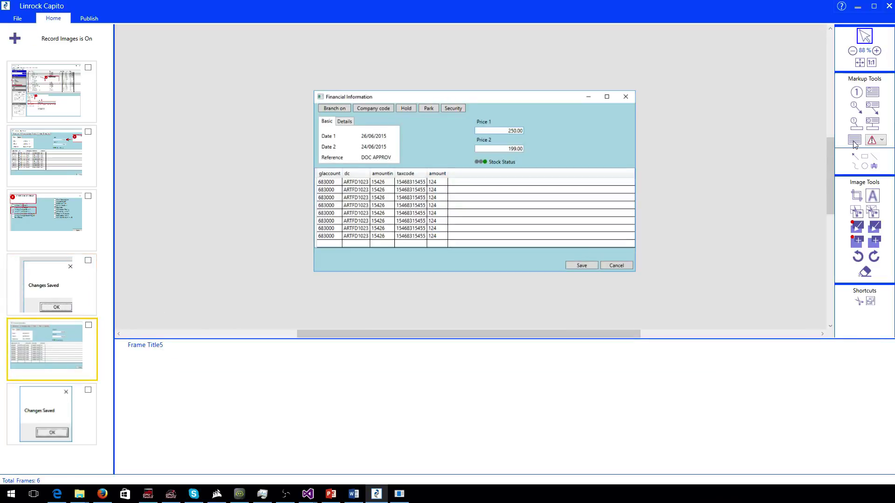
{"action": "left_click", "coordinate": [872, 123]}
{"action": "left_click_drag", "start_coordinate": [472, 117], "coordinate": [529, 138]}
{"action": "left_click", "coordinate": [498, 89]}
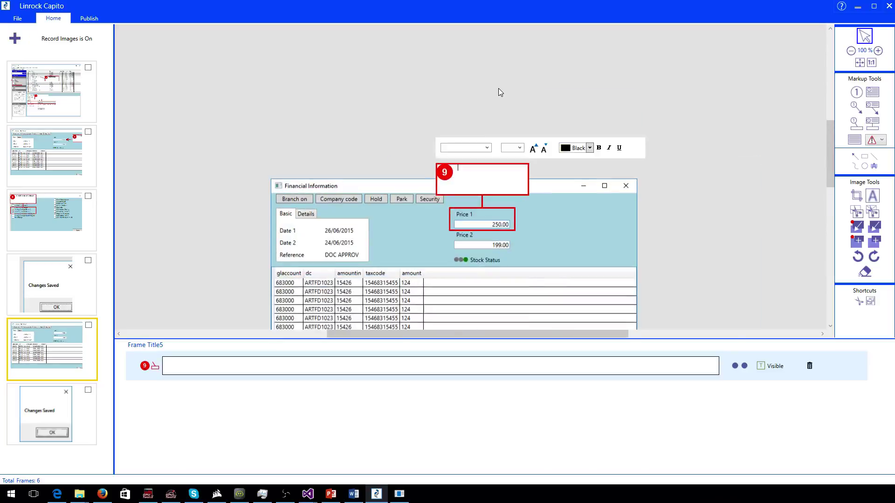
{"action": "type", "text": "Change the price as requ"}
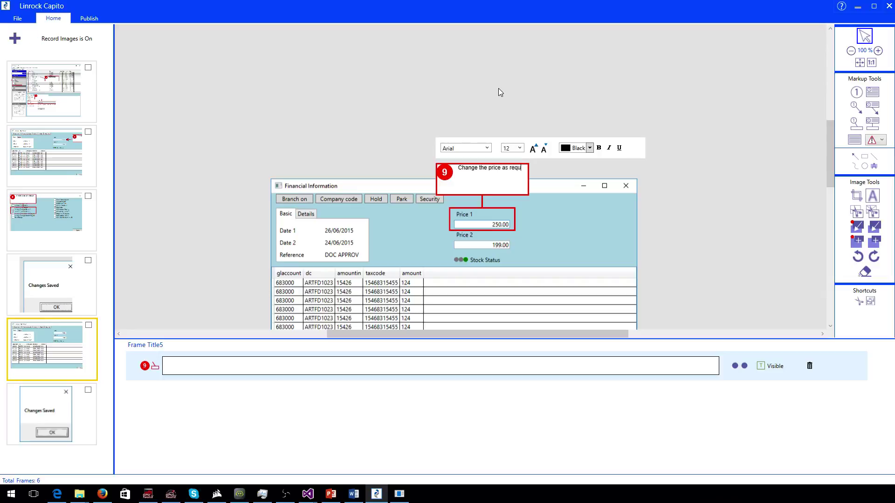
{"action": "type", "text": "ired"}
Add a numbered text callout with a box around the Save button on the fifth frame and enter its text.
{"action": "scroll", "coordinate": [546, 193], "scroll_direction": "down", "scroll_amount": 2}
{"action": "left_click", "coordinate": [872, 124]}
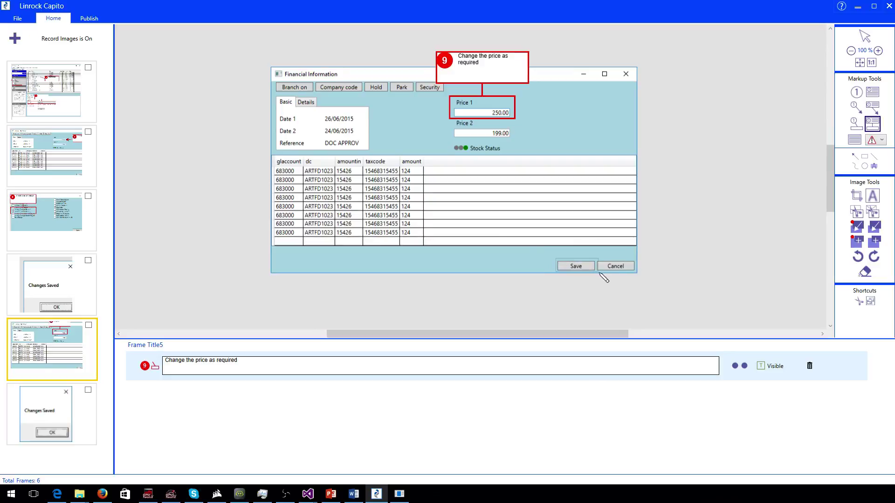
{"action": "left_click", "coordinate": [578, 265]}
{"action": "left_click", "coordinate": [584, 231]}
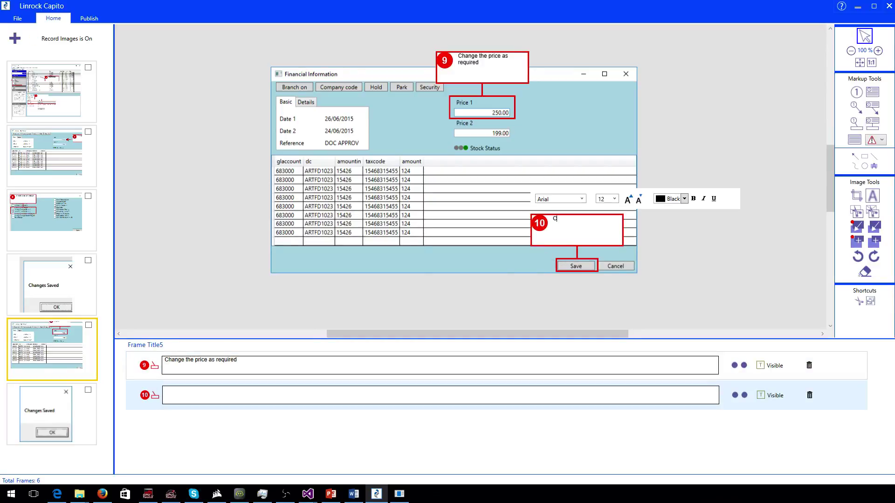
On the sixth frame, add a boxed text callout around the OK button with text starting "Click".
{"action": "left_click", "coordinate": [52, 431]}
{"action": "left_click", "coordinate": [872, 123]}
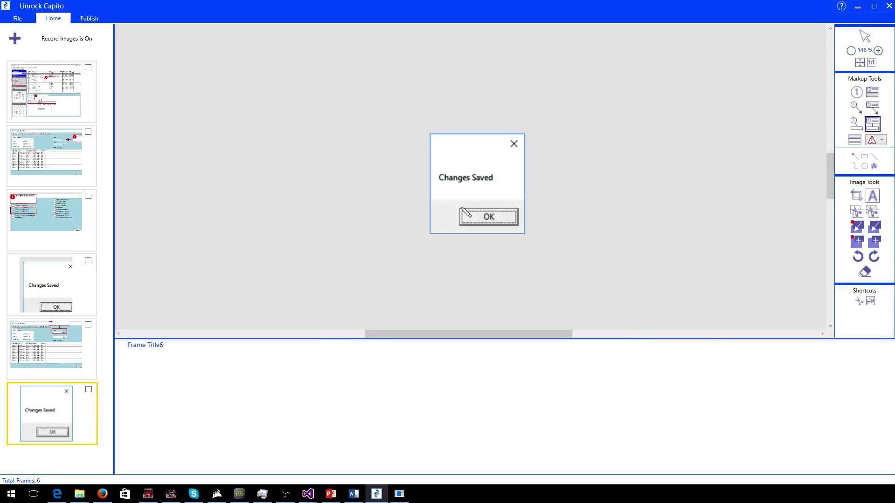
{"action": "left_click_drag", "start_coordinate": [455, 206], "coordinate": [521, 228]}
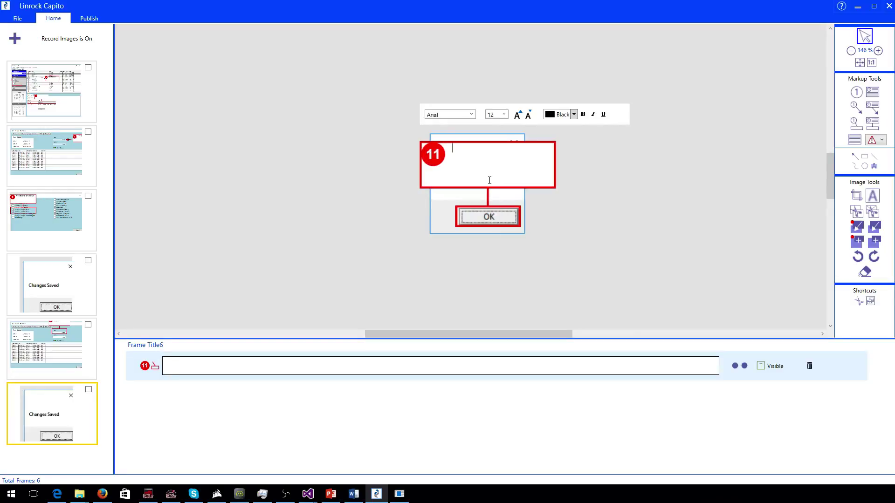
{"action": "type", "text": "Click"}
Return to the first frame and add a boxed text callout around the Catalog tab reading "Select the Catalog Tab".
{"action": "left_click", "coordinate": [58, 85]}
{"action": "scroll", "coordinate": [487, 194], "scroll_direction": "up", "scroll_amount": 4}
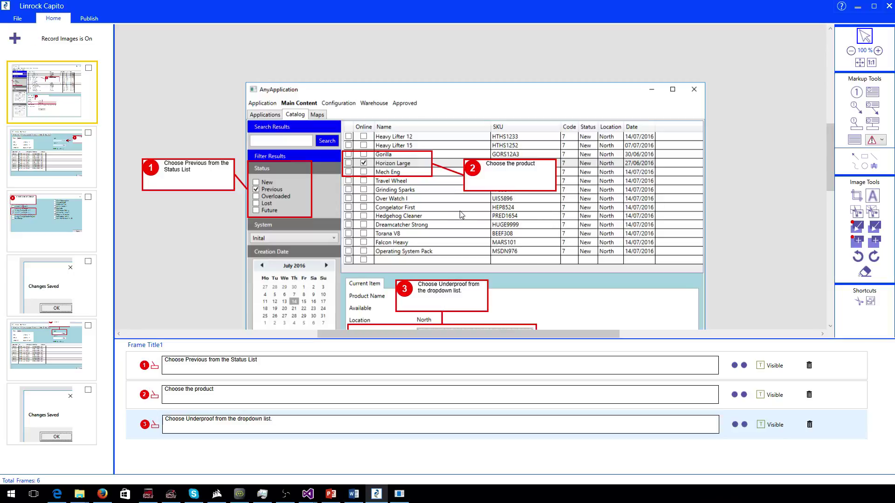
{"action": "left_click", "coordinate": [873, 123]}
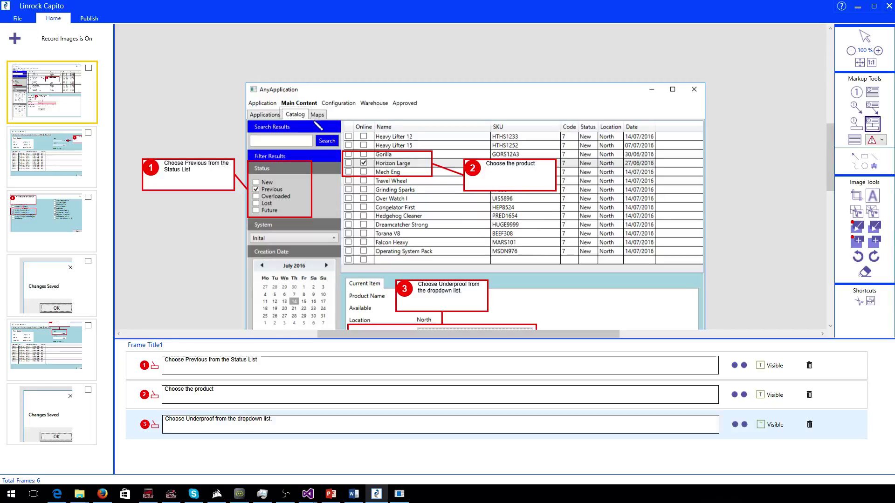
{"action": "left_click", "coordinate": [295, 115]}
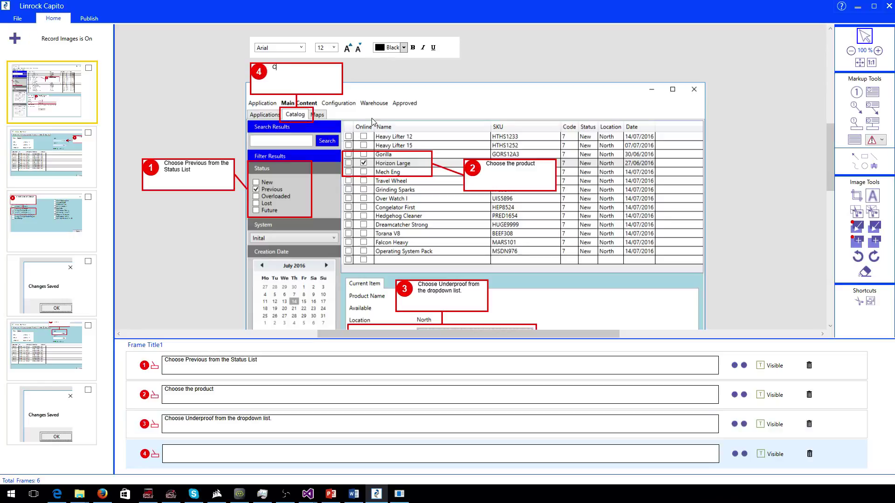
{"action": "type", "text": "Selec"}
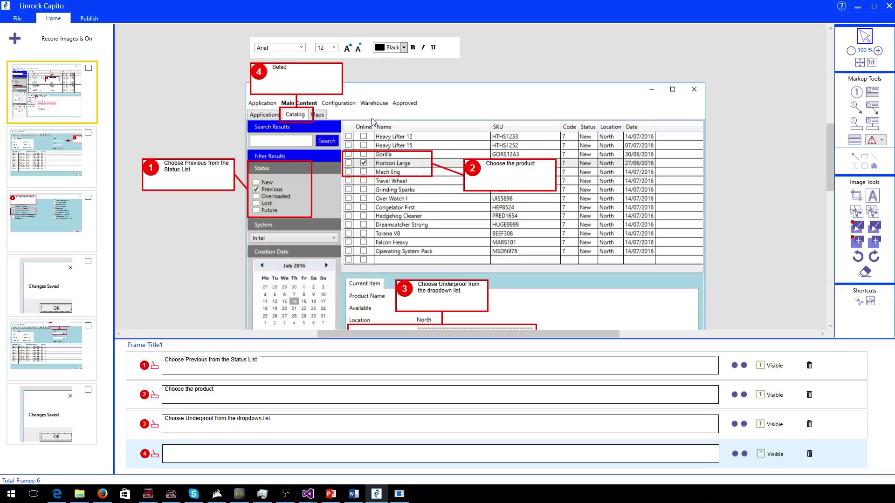
{"action": "type", "text": "t the C"}
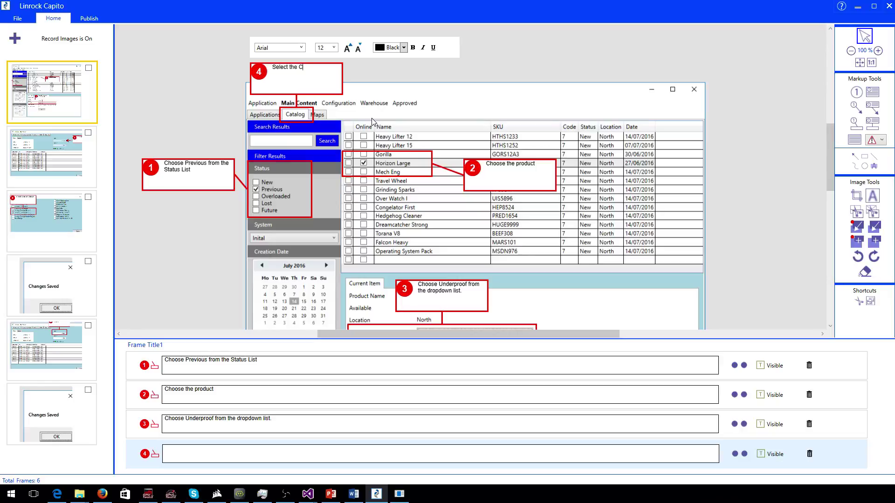
{"action": "type", "text": "atalog Tab"}
{"action": "left_click", "coordinate": [418, 96]}
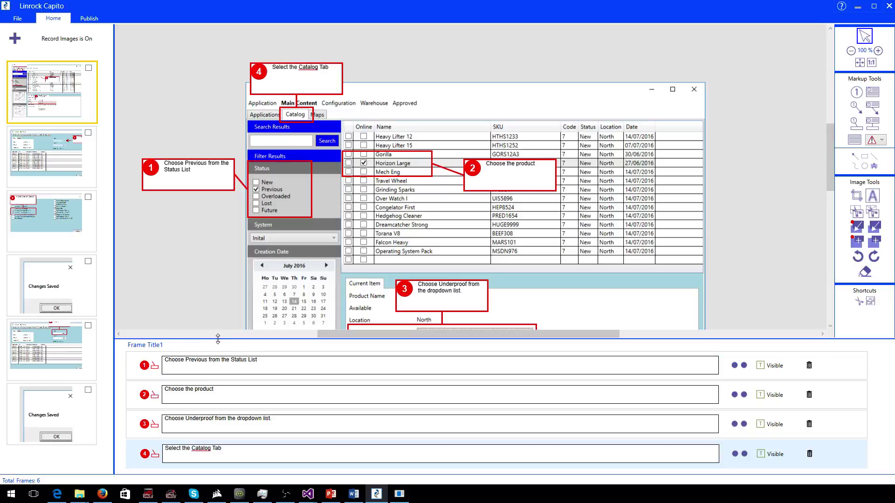
Move the "Select the Catalog Tab" instruction to first place in the first frame's list and check the second frame's numbering.
{"action": "left_click_drag", "start_coordinate": [218, 338], "coordinate": [217, 257]}
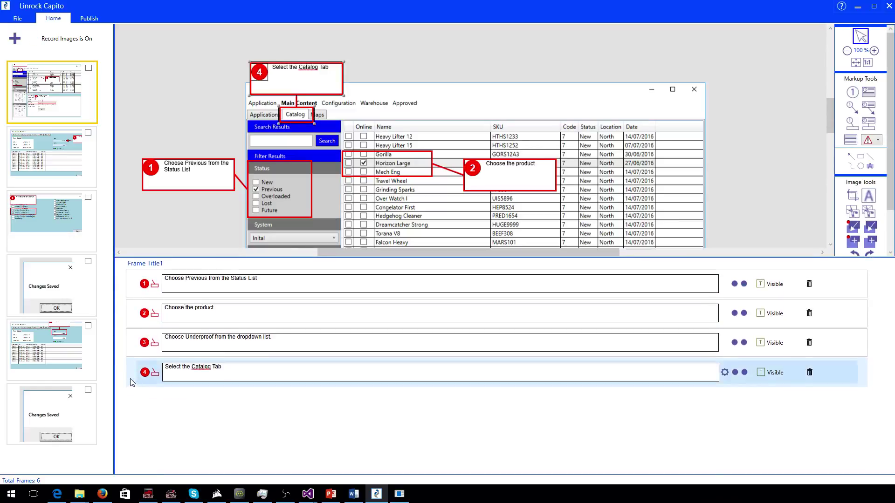
{"action": "left_click_drag", "start_coordinate": [130, 380], "coordinate": [144, 276]}
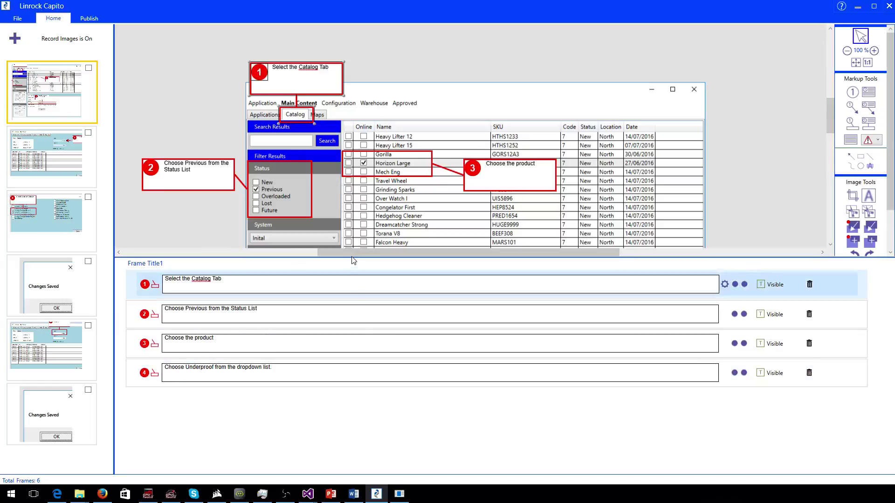
{"action": "left_click_drag", "start_coordinate": [352, 257], "coordinate": [351, 363]}
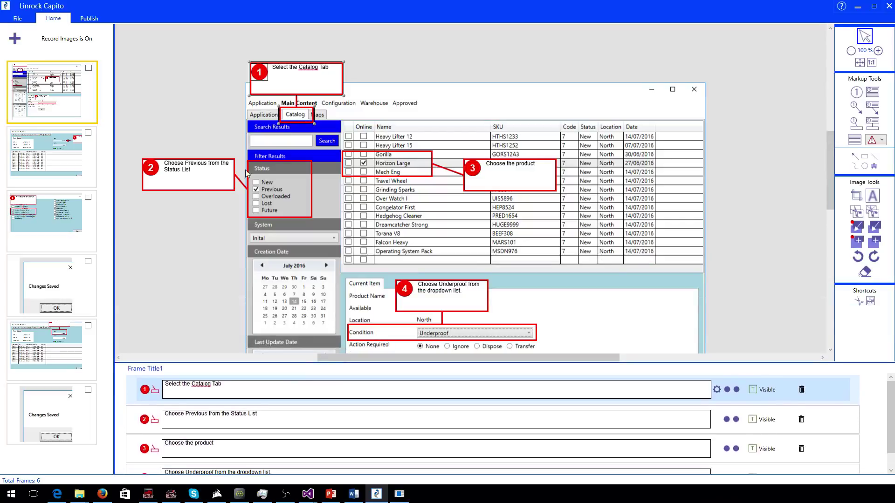
{"action": "left_click", "coordinate": [73, 161]}
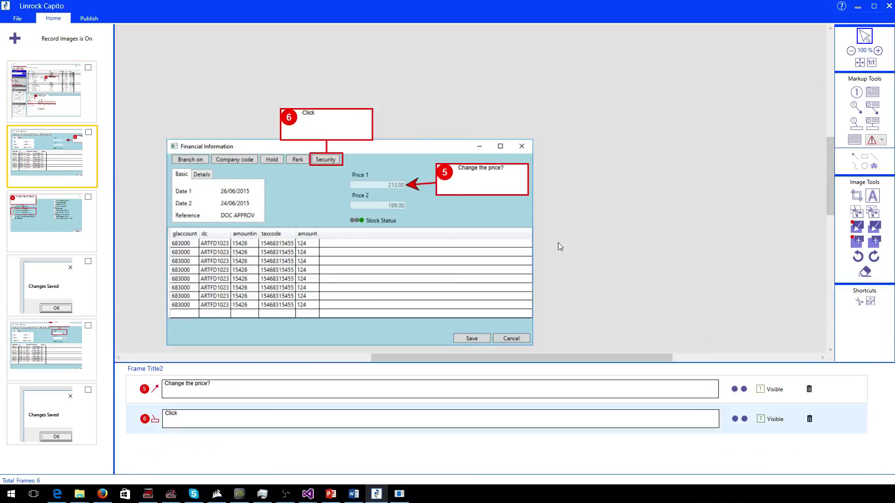
{"action": "left_click", "coordinate": [55, 88]}
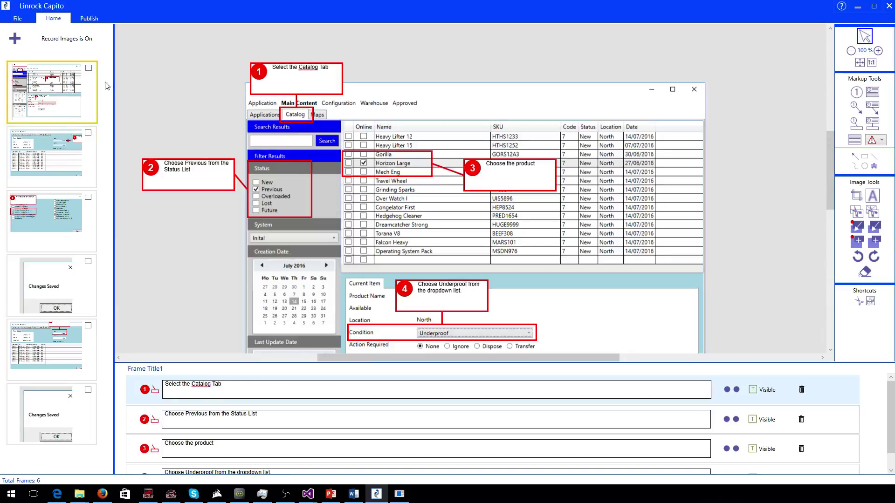
Publish all frames to Word with the text beside the image, save as WordOutputFile3.doc, and review the full-size document.
{"action": "left_click", "coordinate": [89, 18]}
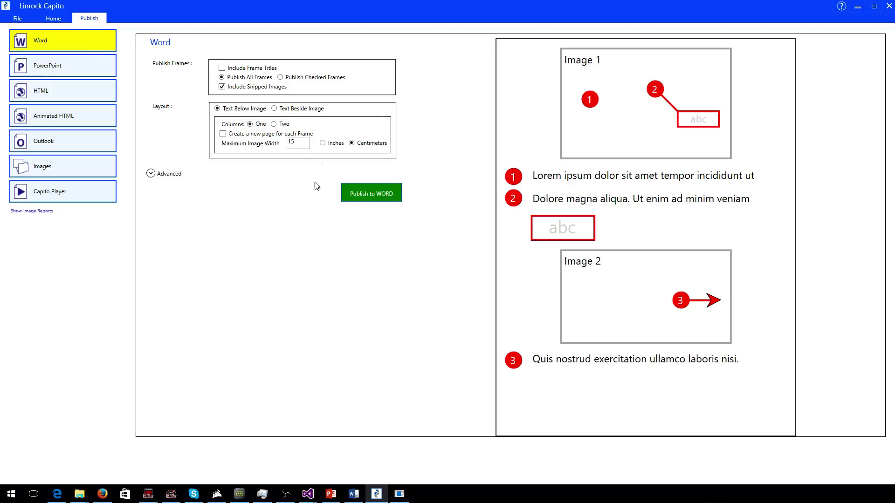
{"action": "left_click", "coordinate": [304, 109]}
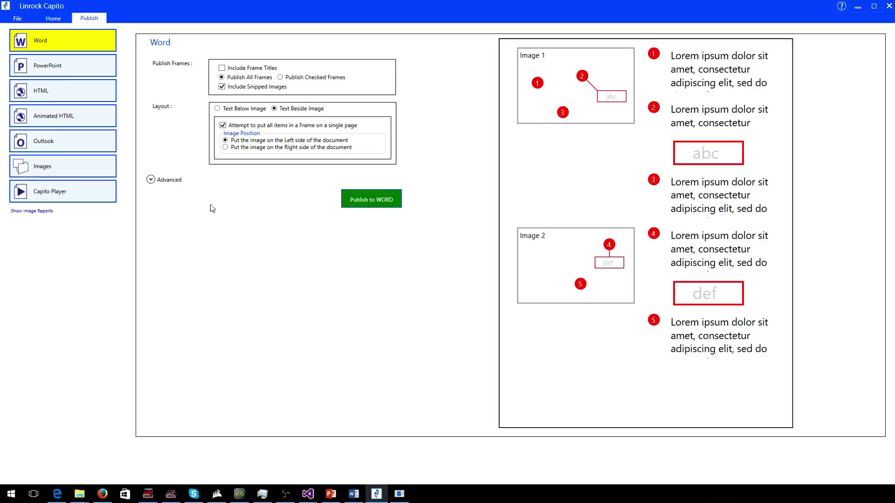
{"action": "left_click", "coordinate": [374, 201]}
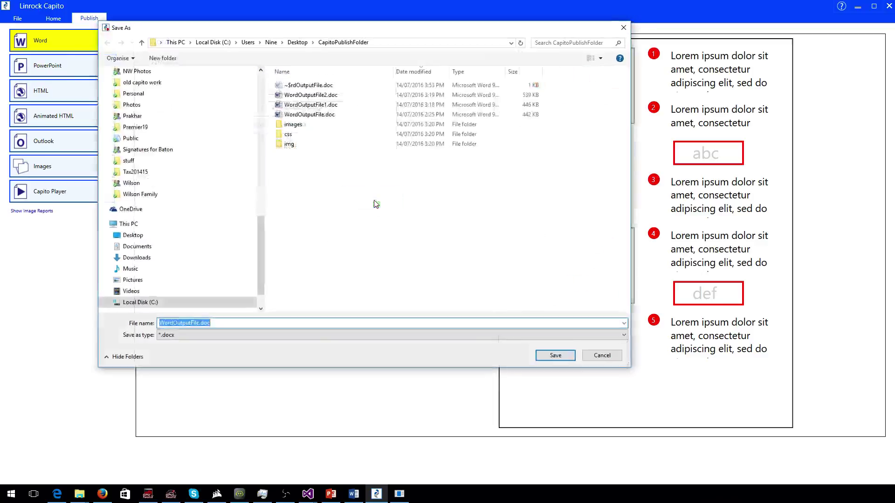
{"action": "left_click", "coordinate": [198, 323]}
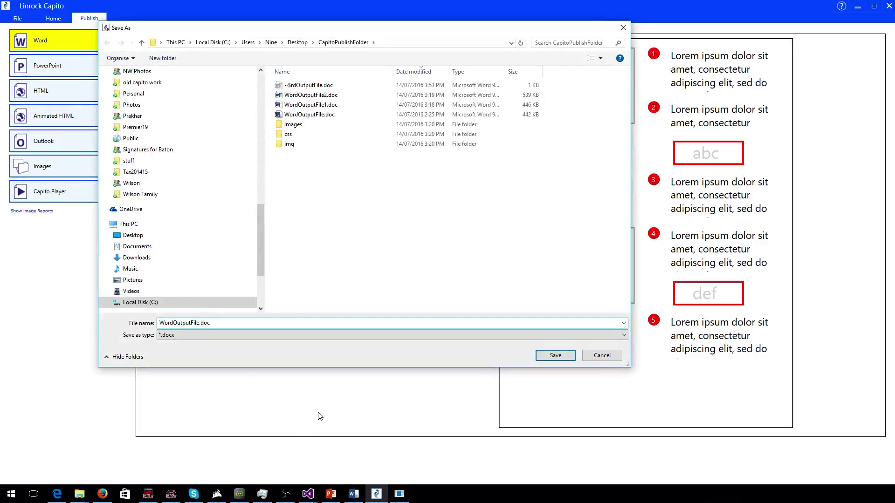
{"action": "type", "text": "3"}
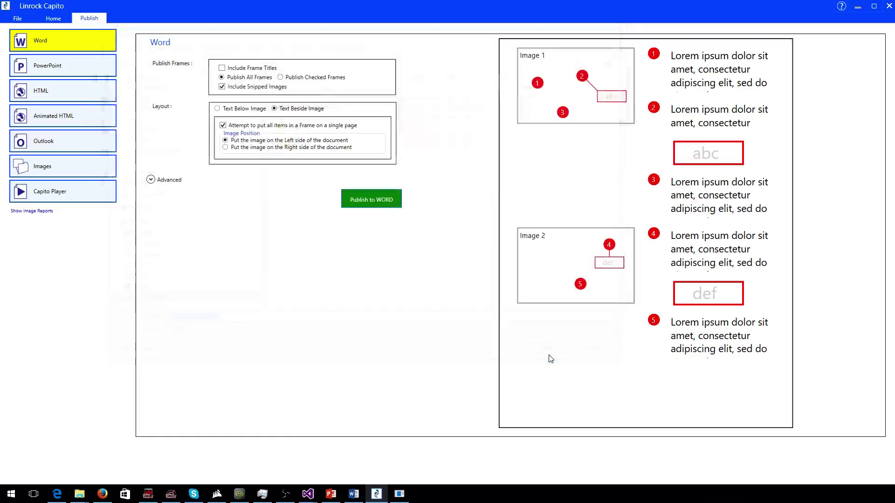
{"action": "left_click", "coordinate": [552, 358]}
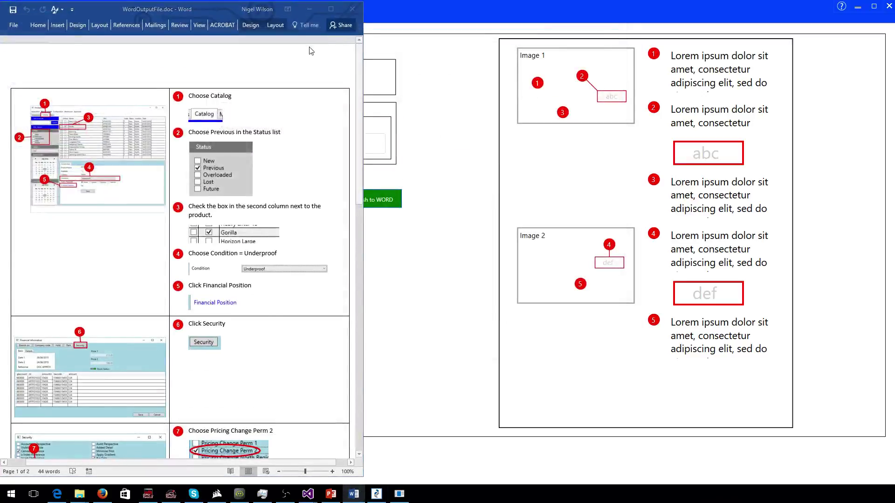
{"action": "double_click", "coordinate": [231, 12]}
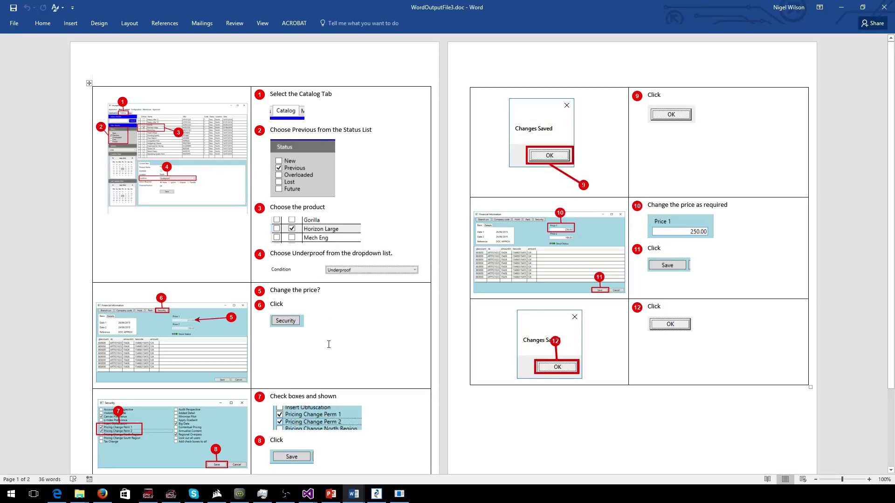
{"action": "left_click", "coordinate": [843, 7]}
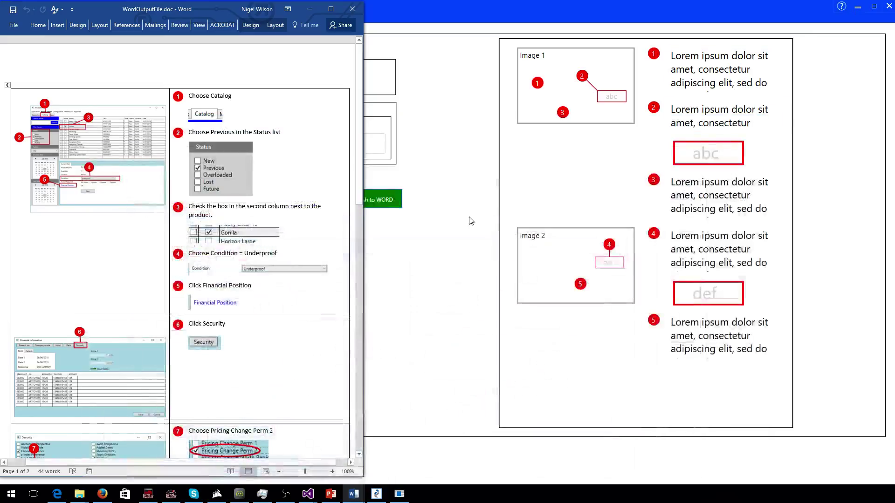
Publish all frames to Word with the text below the image, save as WordOutputFile4.doc, and review the document.
{"action": "left_click", "coordinate": [422, 134]}
{"action": "left_click", "coordinate": [236, 110]}
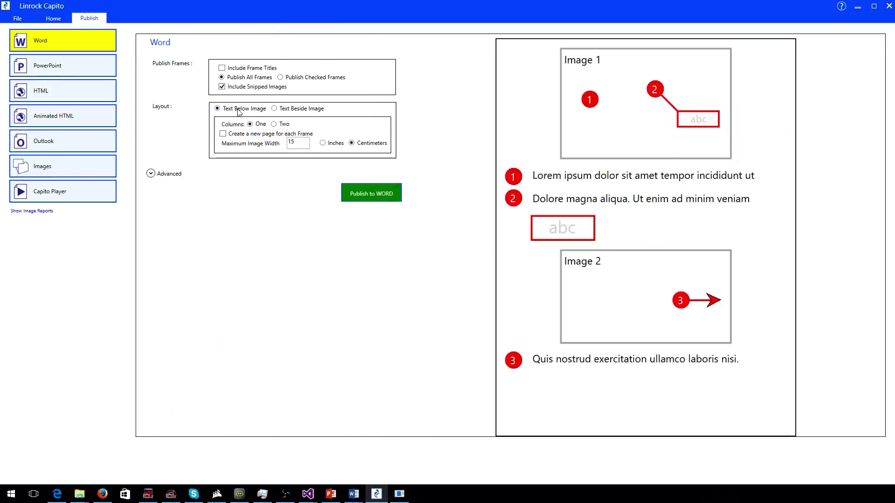
{"action": "left_click", "coordinate": [391, 203]}
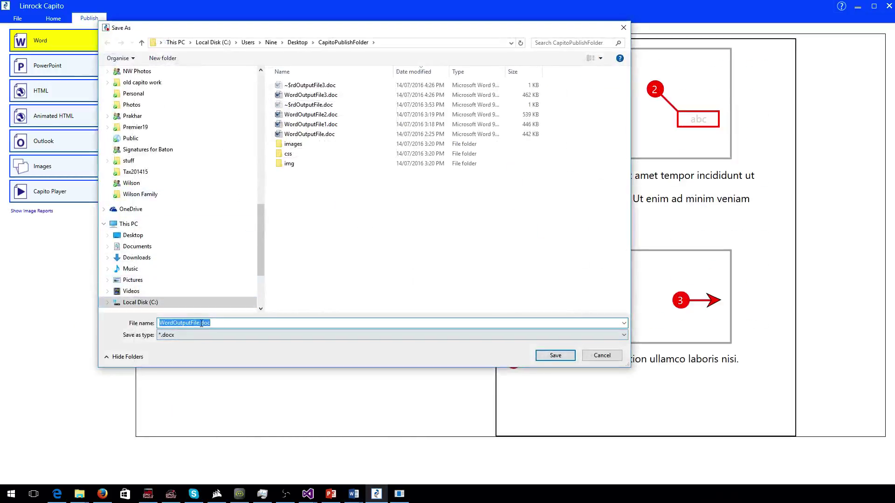
{"action": "left_click", "coordinate": [201, 323]}
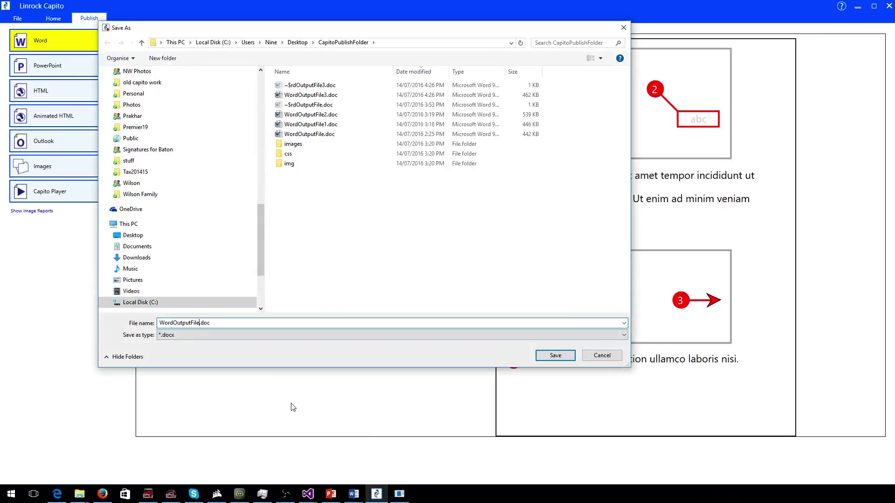
{"action": "key", "text": "Return"}
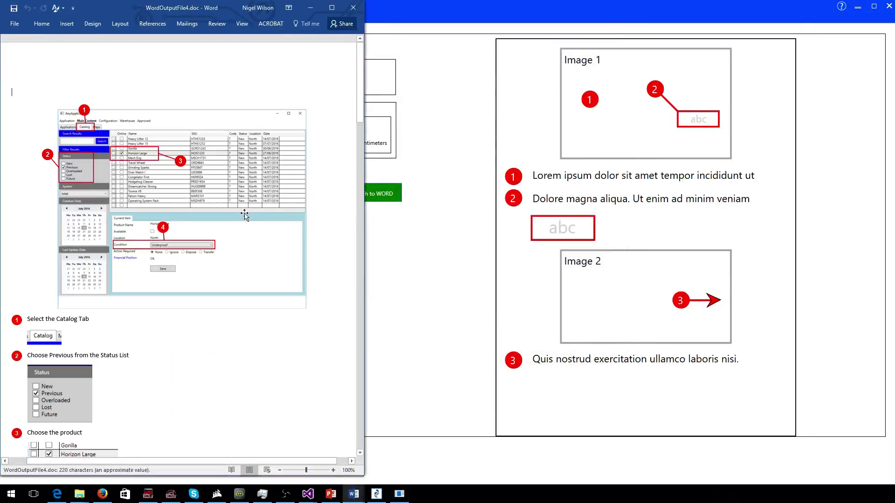
{"action": "scroll", "coordinate": [245, 214], "scroll_direction": "down", "scroll_amount": 3}
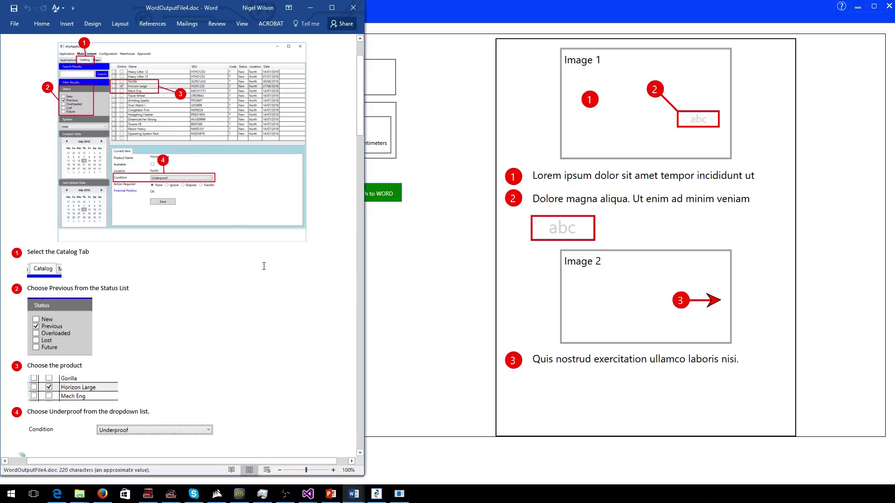